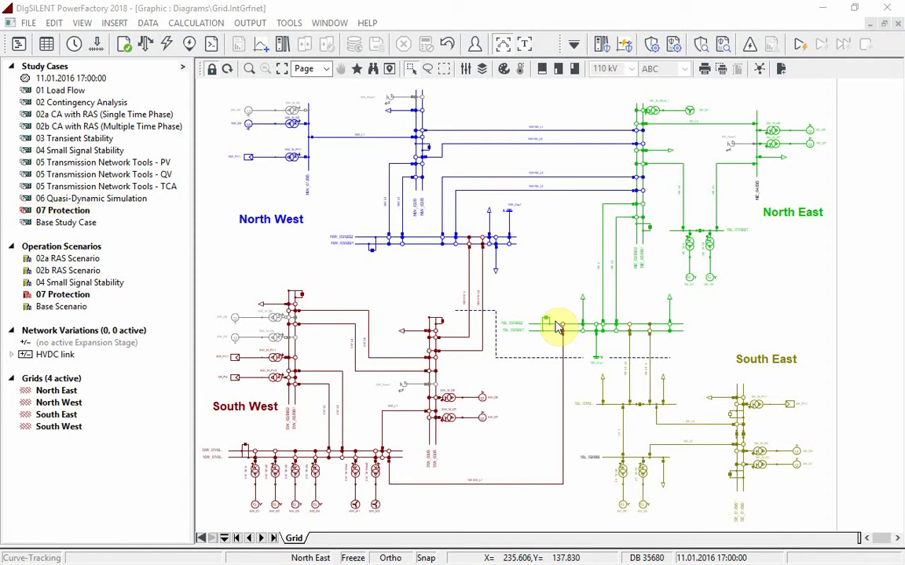
Step: Zoom the grid diagram into the North East area around busbar NE_01/BB1
{"action": "left_click", "coordinate": [248, 69]}
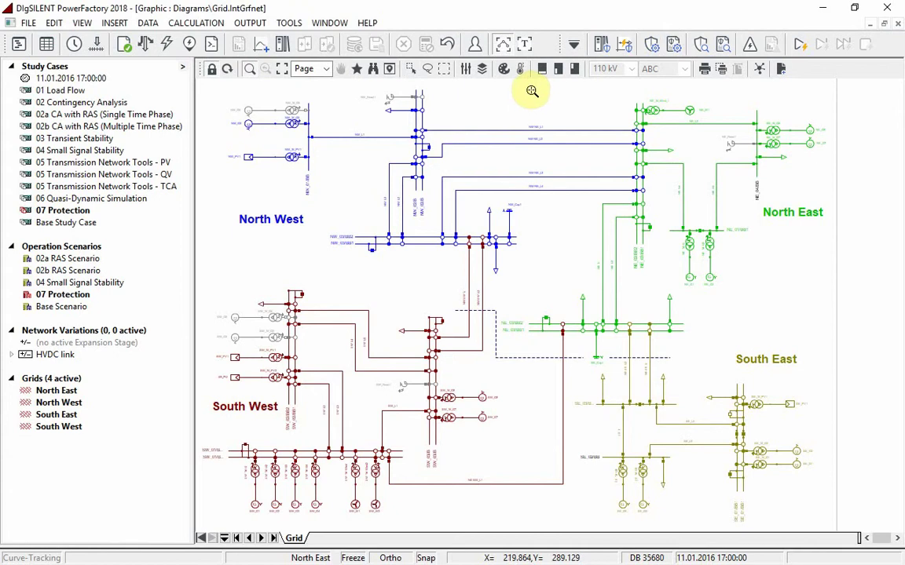
{"action": "left_click_drag", "start_coordinate": [403, 87], "coordinate": [834, 342]}
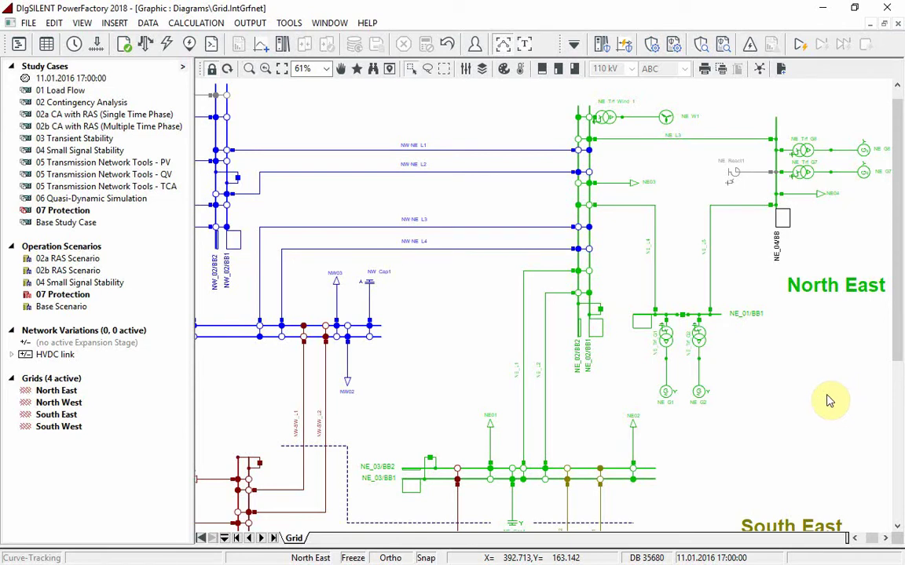
{"action": "right_click", "coordinate": [656, 311]}
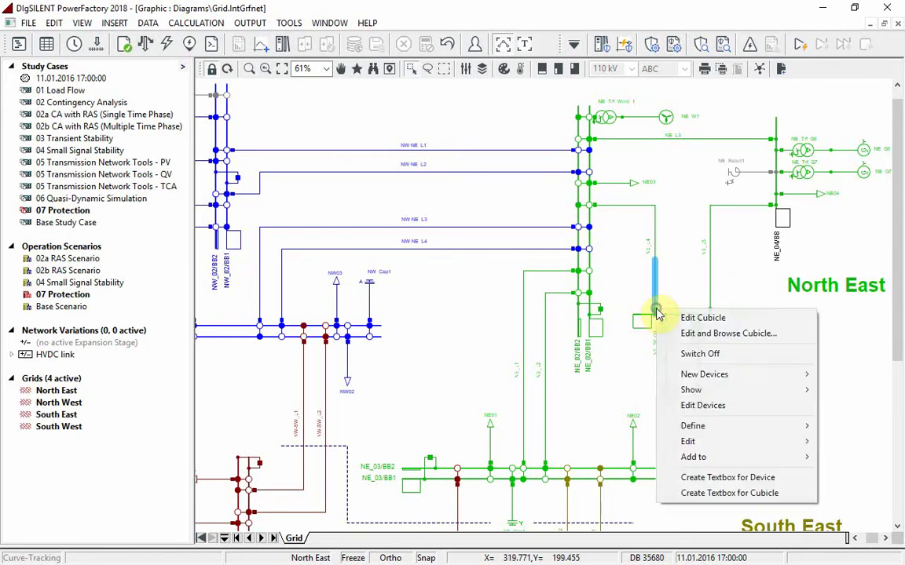
{"action": "left_click", "coordinate": [742, 409]}
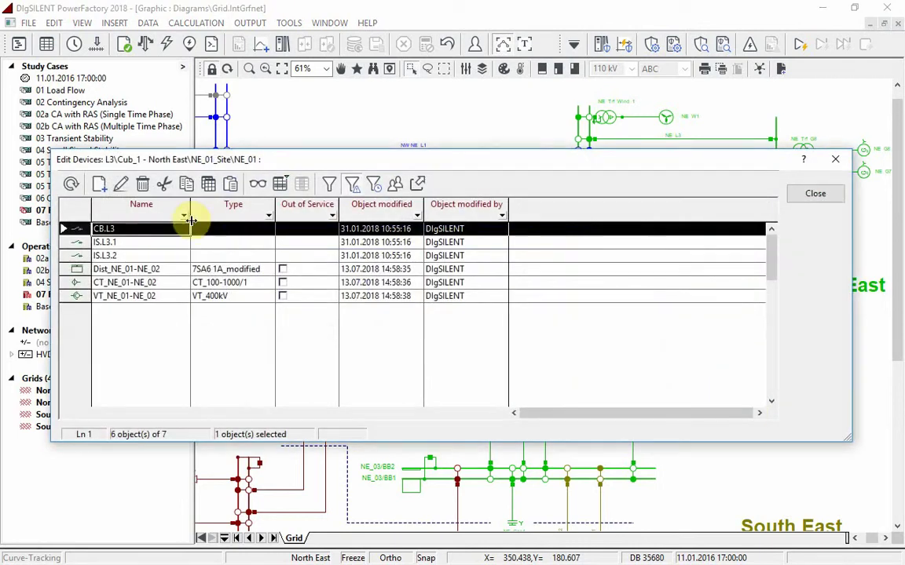
{"action": "double_click", "coordinate": [81, 269]}
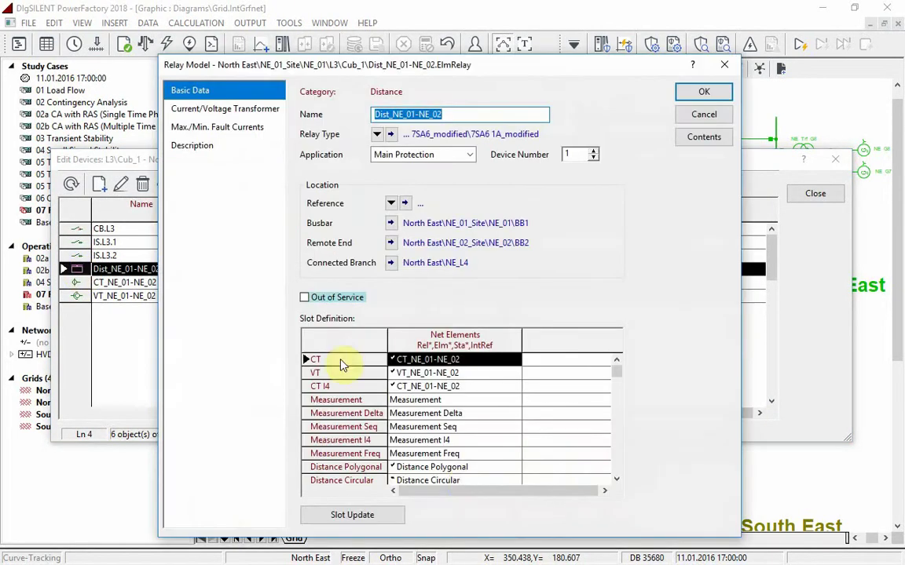
{"action": "double_click", "coordinate": [463, 468]}
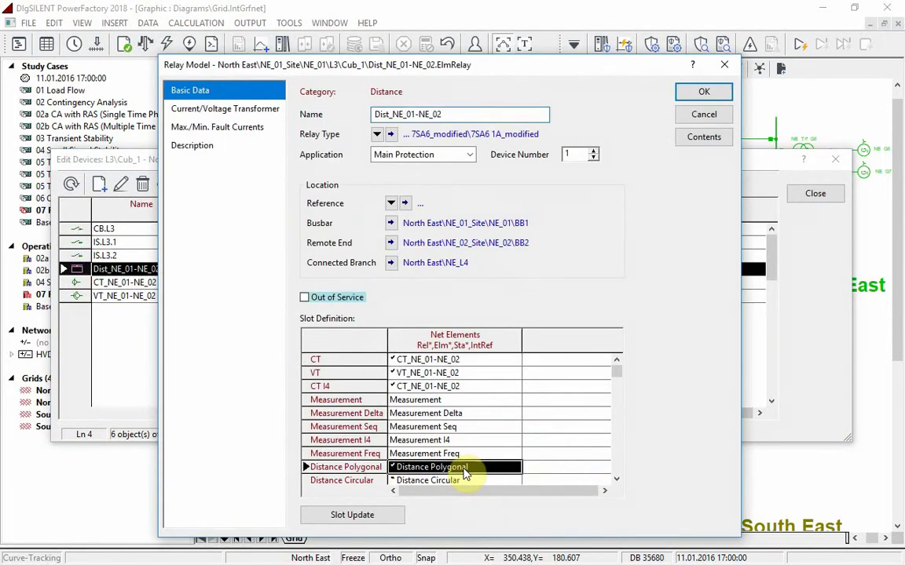
{"action": "left_click_drag", "start_coordinate": [581, 66], "coordinate": [656, 40]}
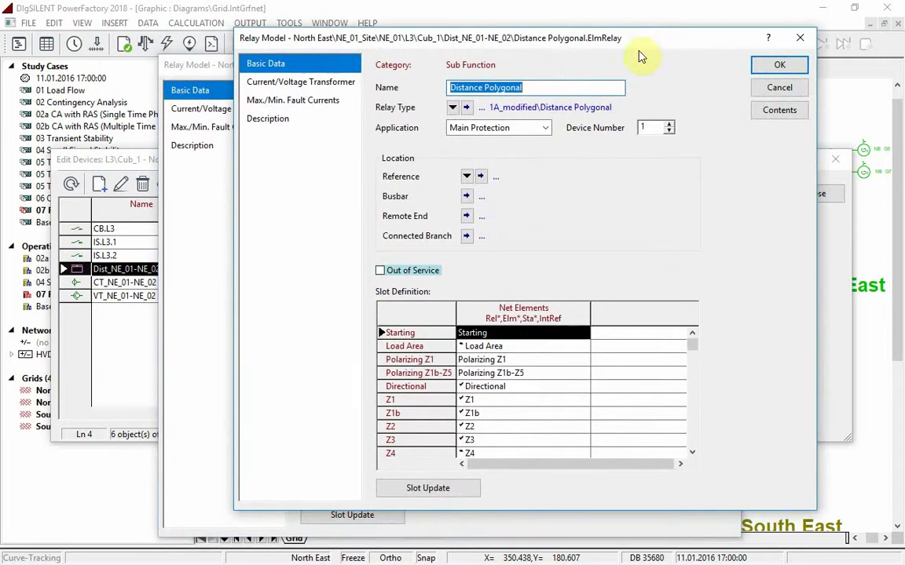
{"action": "left_click", "coordinate": [531, 414]}
{"action": "scroll", "coordinate": [520, 393], "scroll_direction": "down", "scroll_amount": 1}
{"action": "left_click_drag", "start_coordinate": [509, 362], "coordinate": [511, 402]}
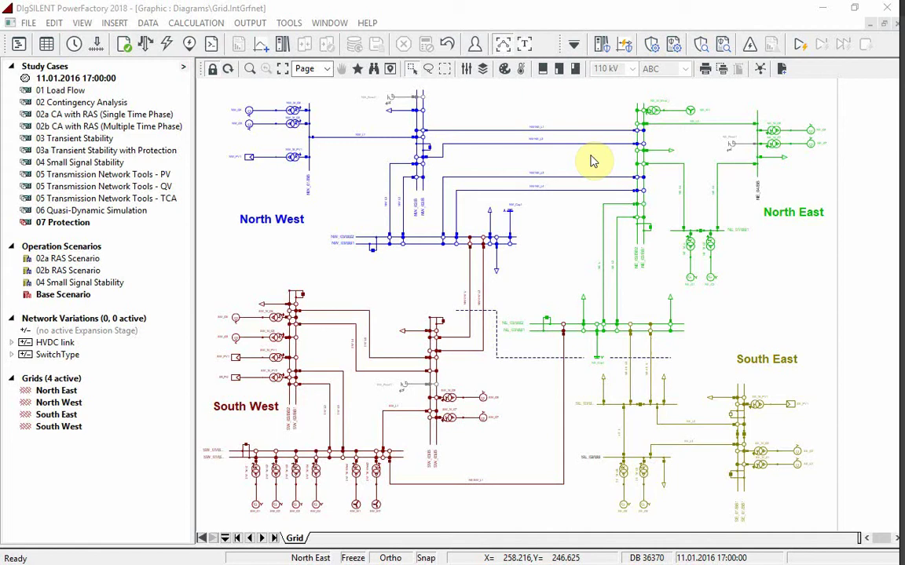
Step: Switch to the Protection and Arc-Flash Analysis toolbar and launch the Protection Graphic Assistant
{"action": "left_click", "coordinate": [575, 44]}
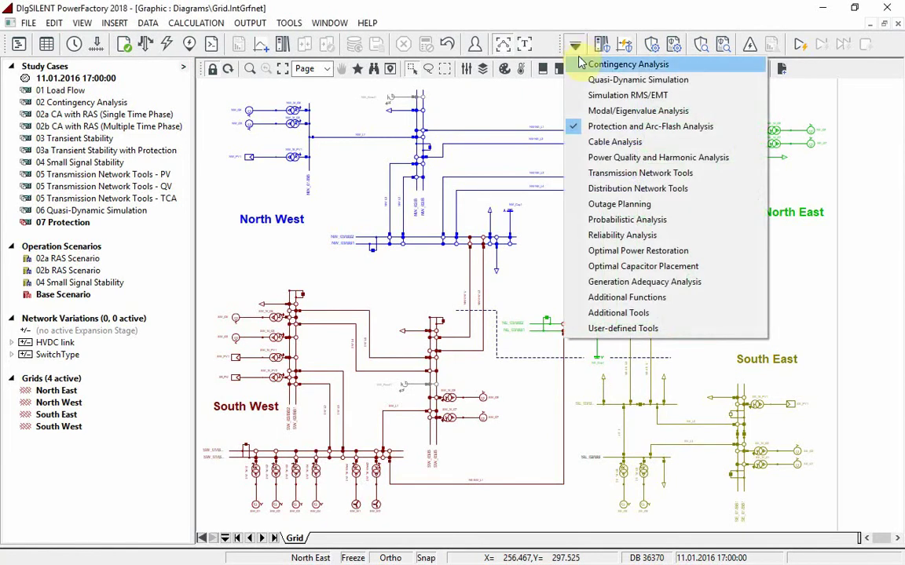
{"action": "left_click", "coordinate": [590, 126]}
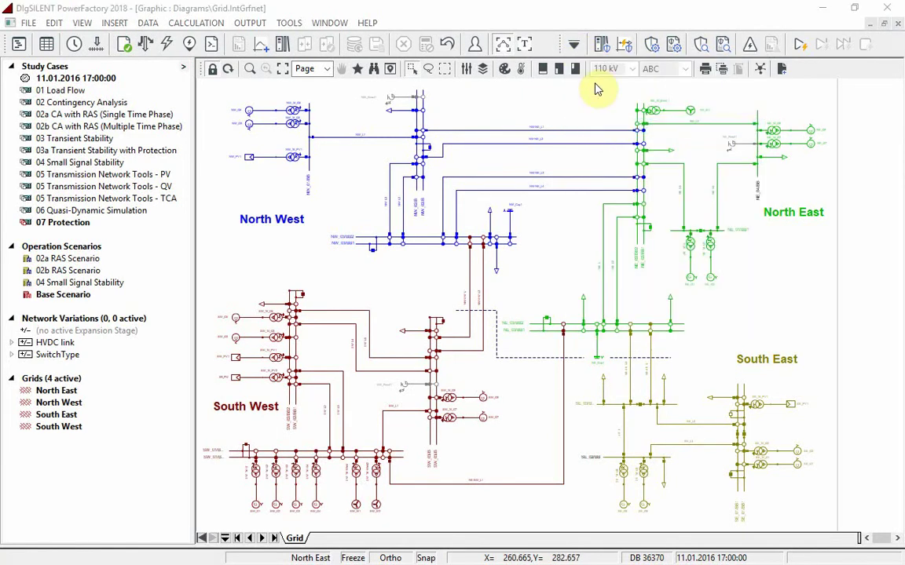
{"action": "left_click", "coordinate": [625, 47]}
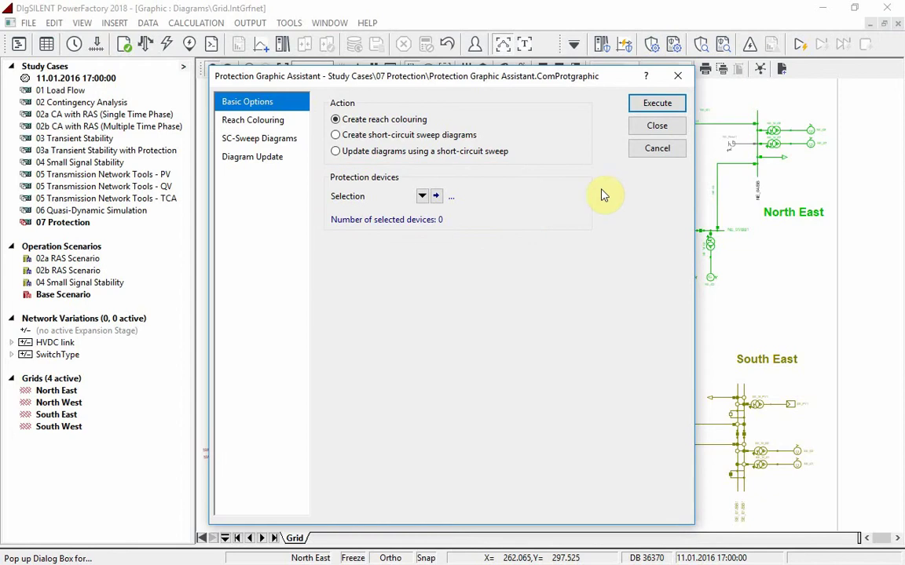
Step: Select relays Dist_NE_02-NW_02_1 and Dist_NE_04-NE_02 from the Northeast zone
{"action": "left_click", "coordinate": [422, 196]}
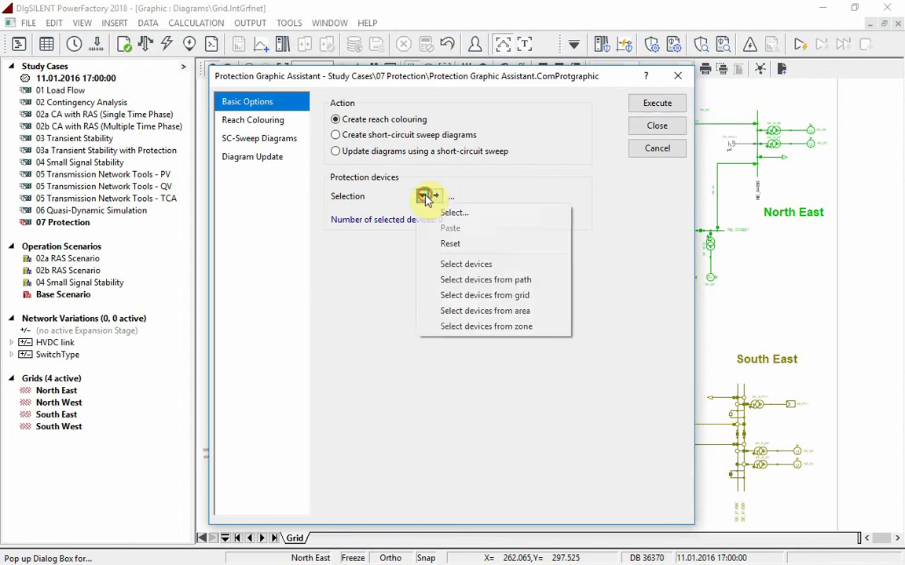
{"action": "left_click", "coordinate": [476, 327]}
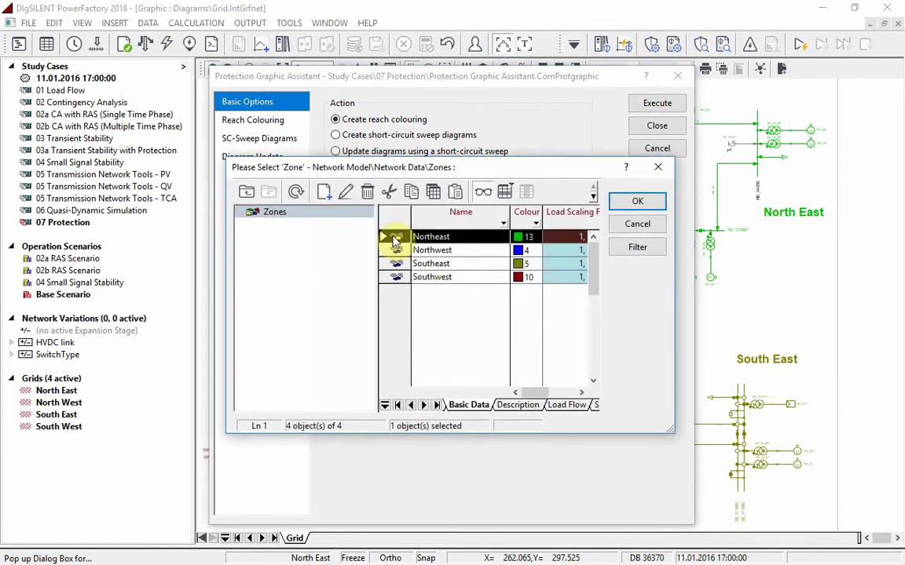
{"action": "double_click", "coordinate": [395, 239]}
{"action": "scroll", "coordinate": [157, 346], "scroll_direction": "down", "scroll_amount": 3}
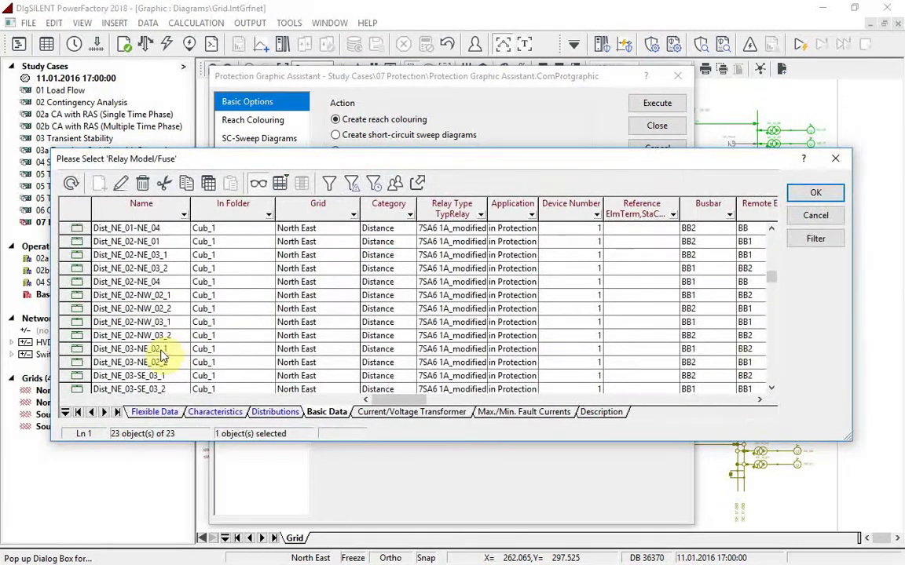
{"action": "left_click", "coordinate": [76, 254]}
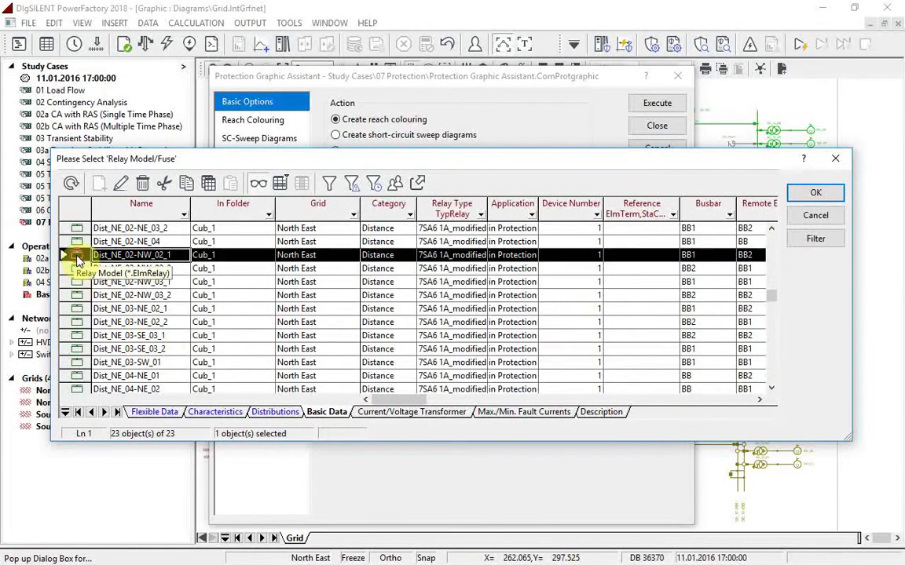
{"action": "scroll", "coordinate": [79, 299], "scroll_direction": "down", "scroll_amount": 2}
{"action": "left_click", "coordinate": [76, 308], "text": "ctrl"}
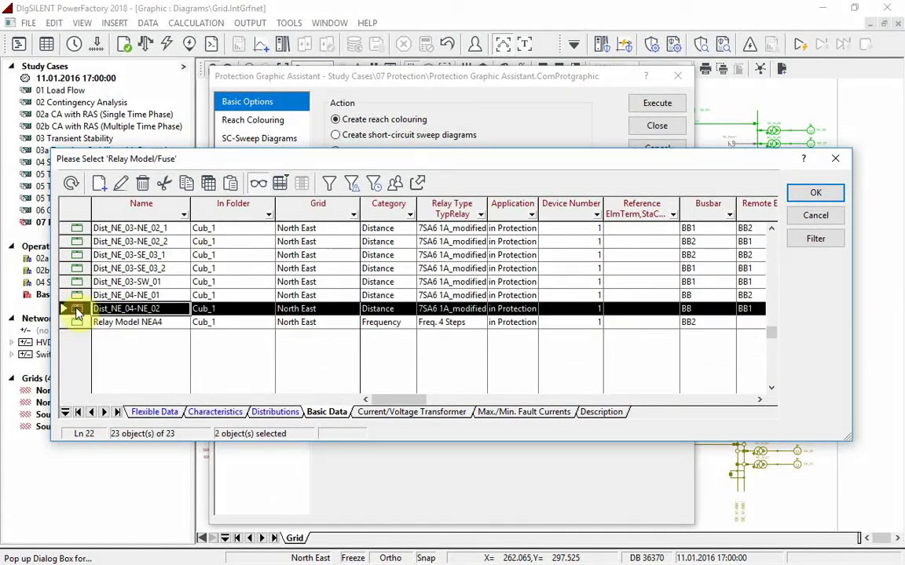
Step: Confirm the two relays and give Dist_NE_04-NE_02 a dotted reach-colouring brush style
{"action": "left_click", "coordinate": [815, 193]}
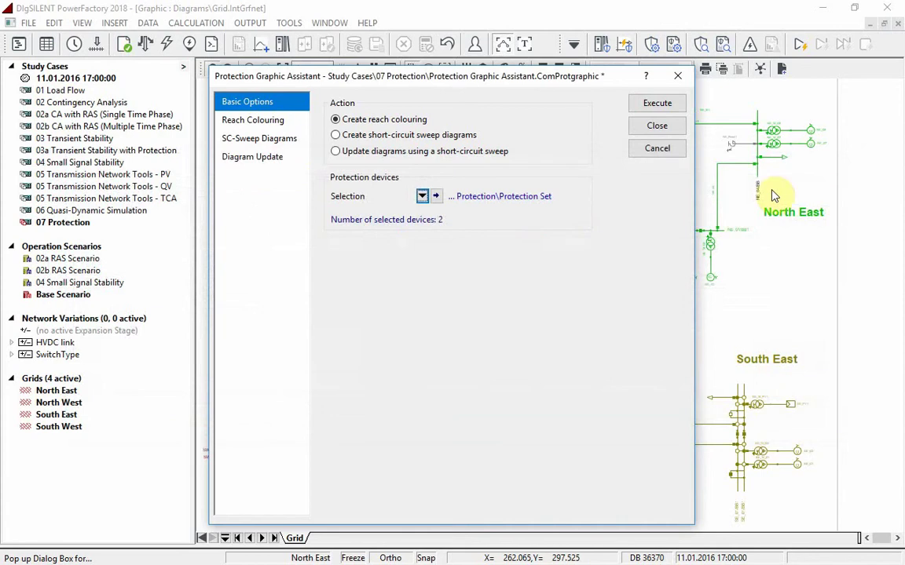
{"action": "left_click", "coordinate": [283, 122]}
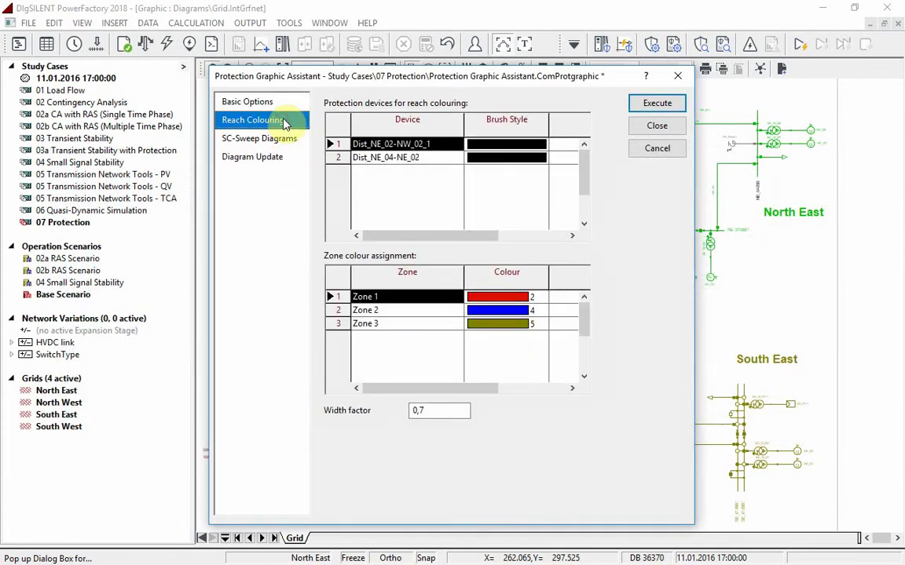
{"action": "double_click", "coordinate": [501, 158]}
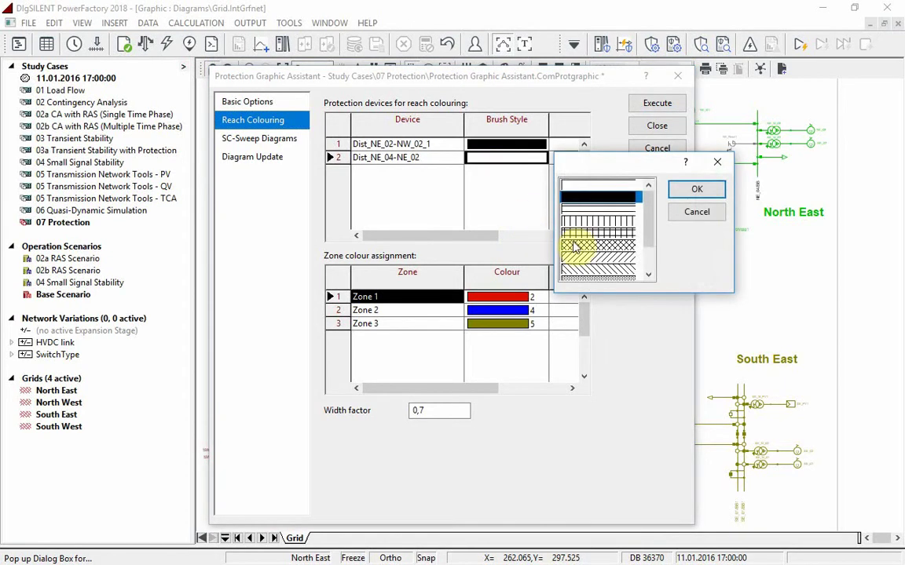
{"action": "double_click", "coordinate": [610, 250]}
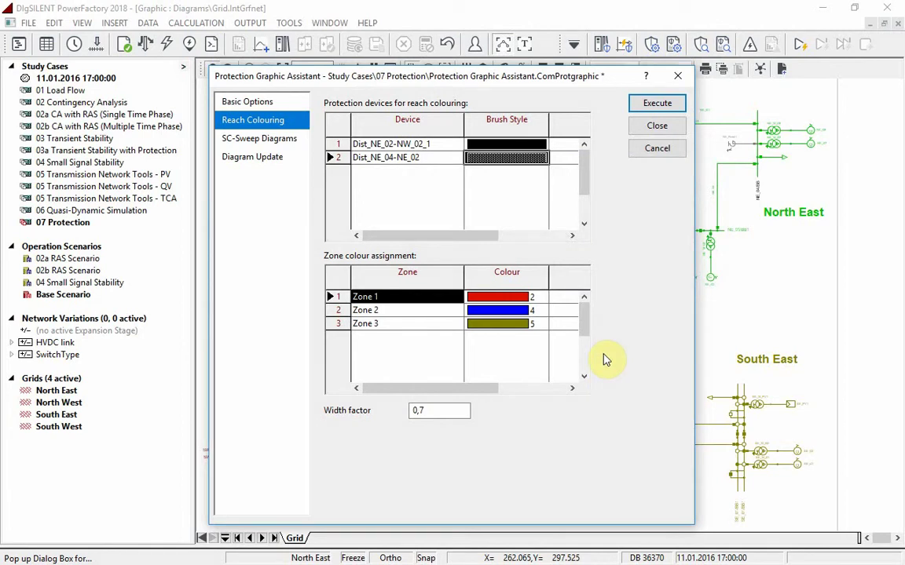
Step: Draw the zone reach colouring on the grid diagram and zoom in on it
{"action": "left_click", "coordinate": [657, 104]}
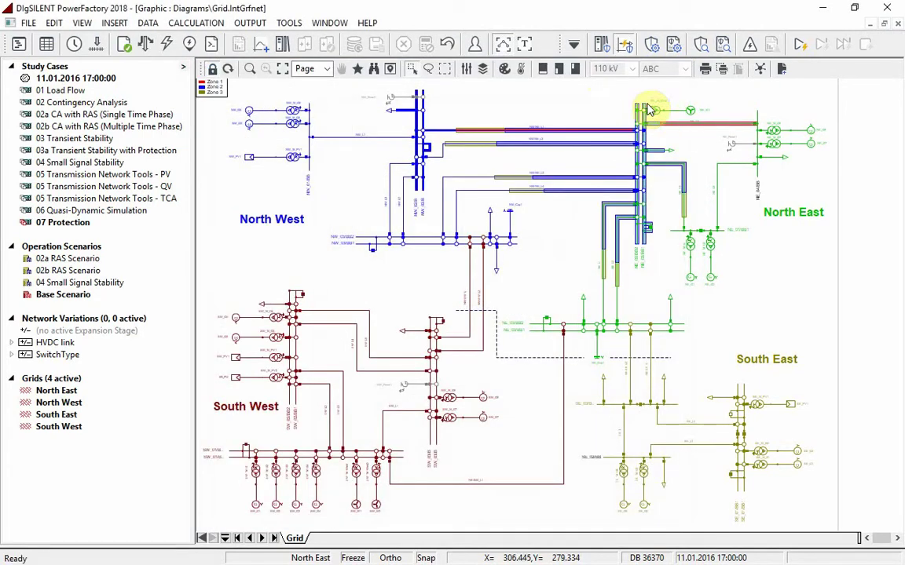
{"action": "scroll", "coordinate": [599, 102], "scroll_direction": "up", "scroll_amount": 2}
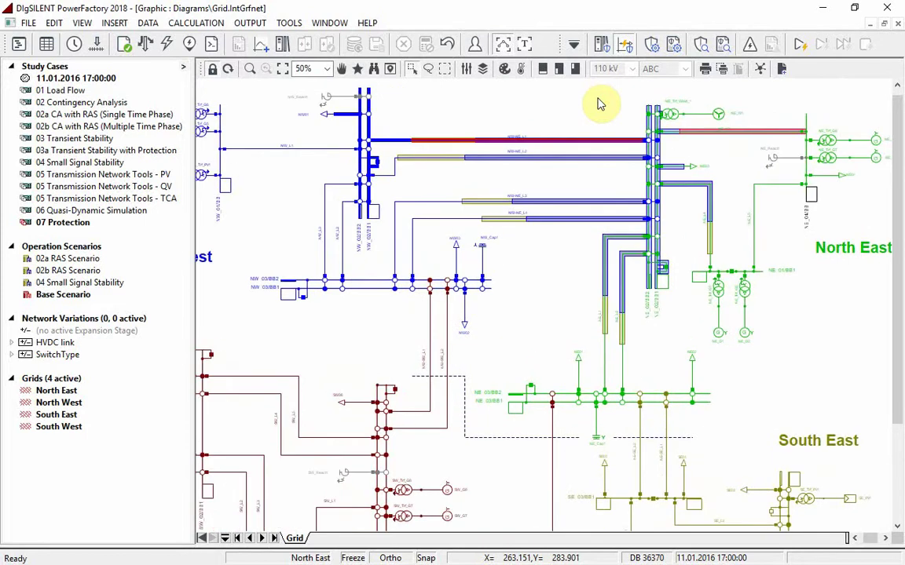
{"action": "scroll", "coordinate": [599, 102], "scroll_direction": "up", "scroll_amount": 1}
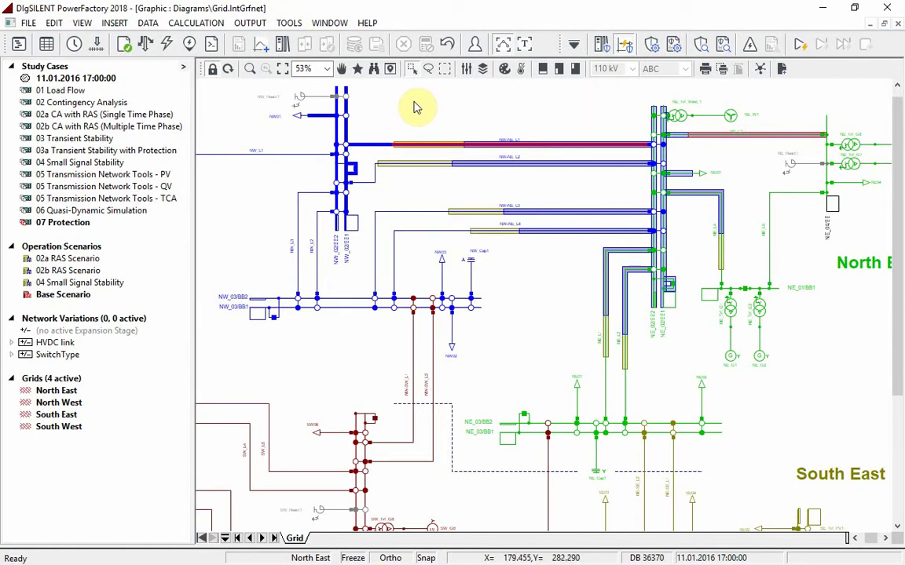
Step: Run a single-phase-to-ground short-circuit calculation on line NW-NE_L1
{"action": "right_click", "coordinate": [370, 145]}
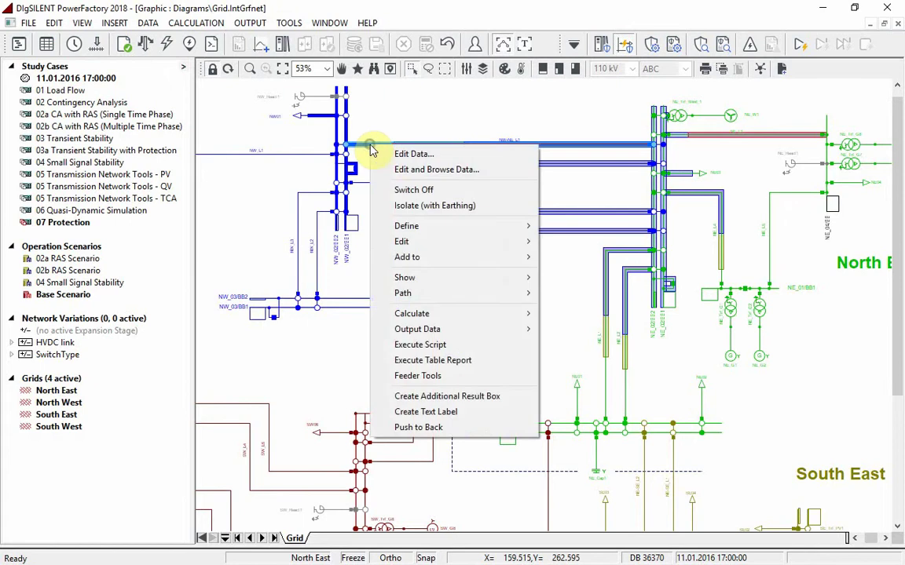
{"action": "mouse_move", "coordinate": [482, 314]}
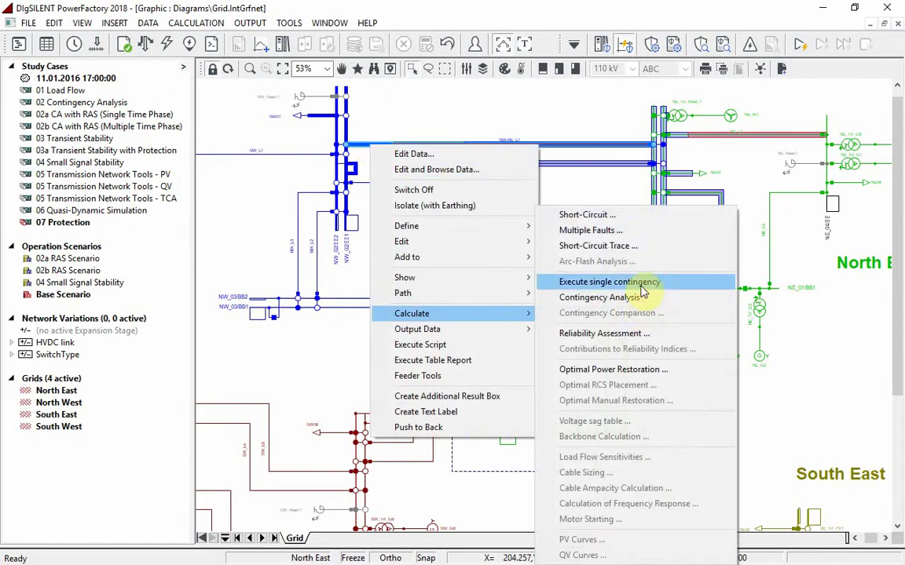
{"action": "left_click", "coordinate": [641, 219]}
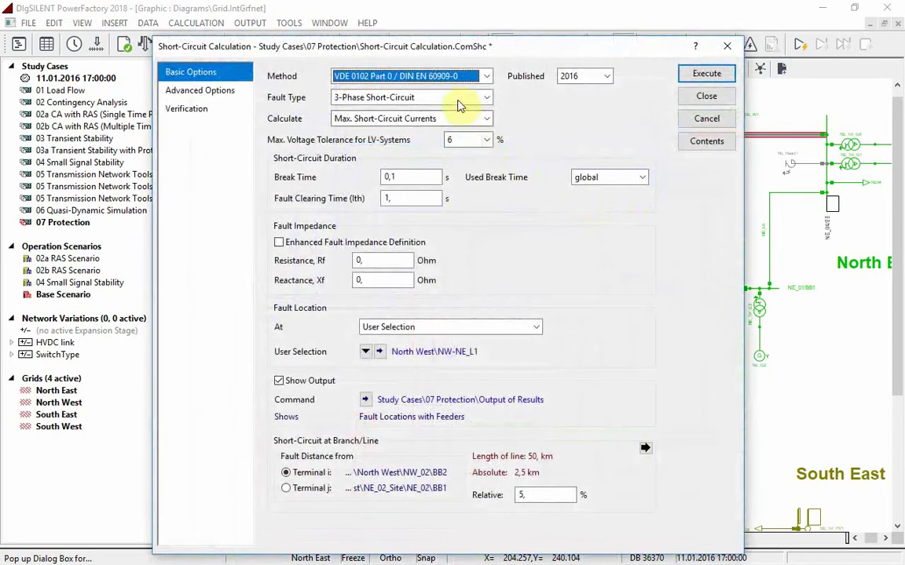
{"action": "left_click", "coordinate": [456, 98]}
{"action": "left_click", "coordinate": [451, 134]}
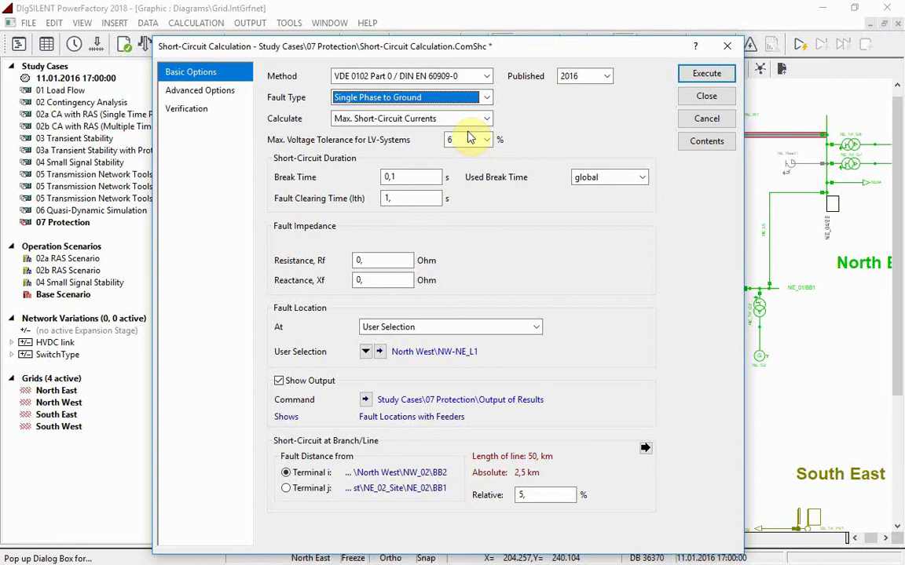
{"action": "left_click", "coordinate": [704, 73]}
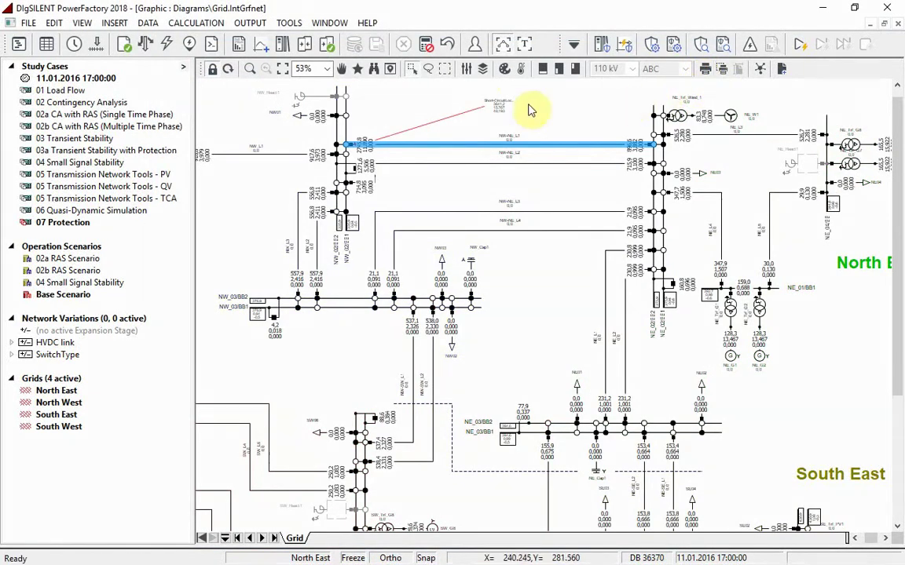
Step: Label line NW-NE_L1's ends with tripping times, then reset the calculation
{"action": "scroll", "coordinate": [480, 98], "scroll_direction": "up", "scroll_amount": 2}
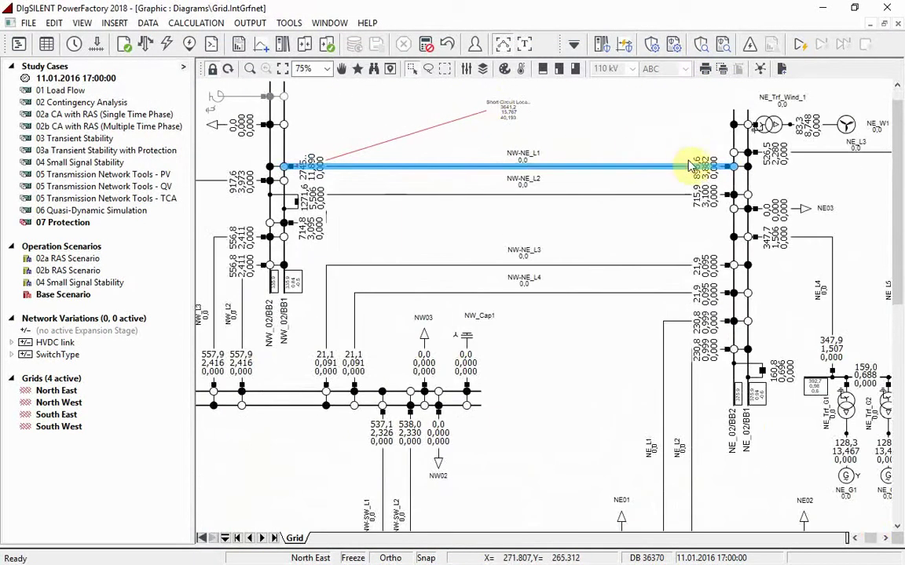
{"action": "right_click", "coordinate": [701, 167]}
{"action": "mouse_move", "coordinate": [734, 186]}
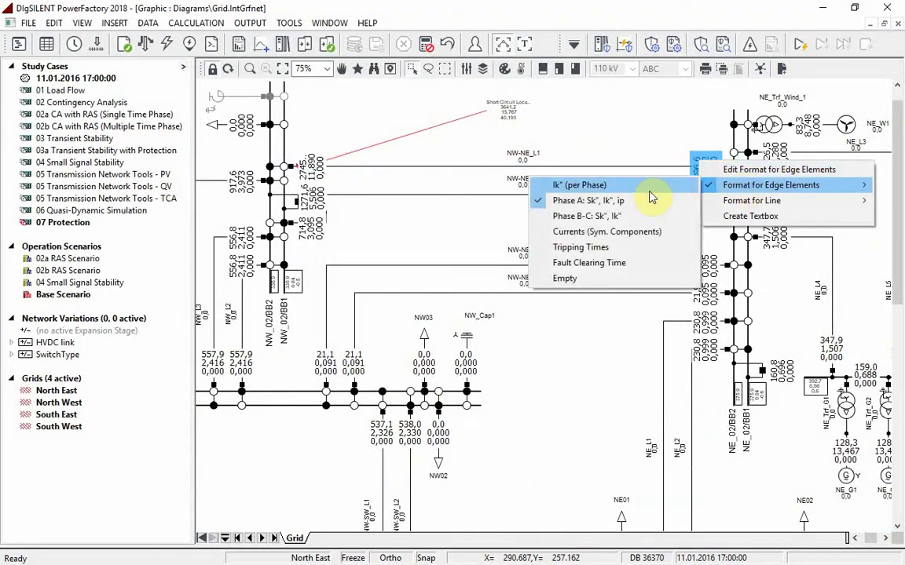
{"action": "left_click", "coordinate": [632, 248]}
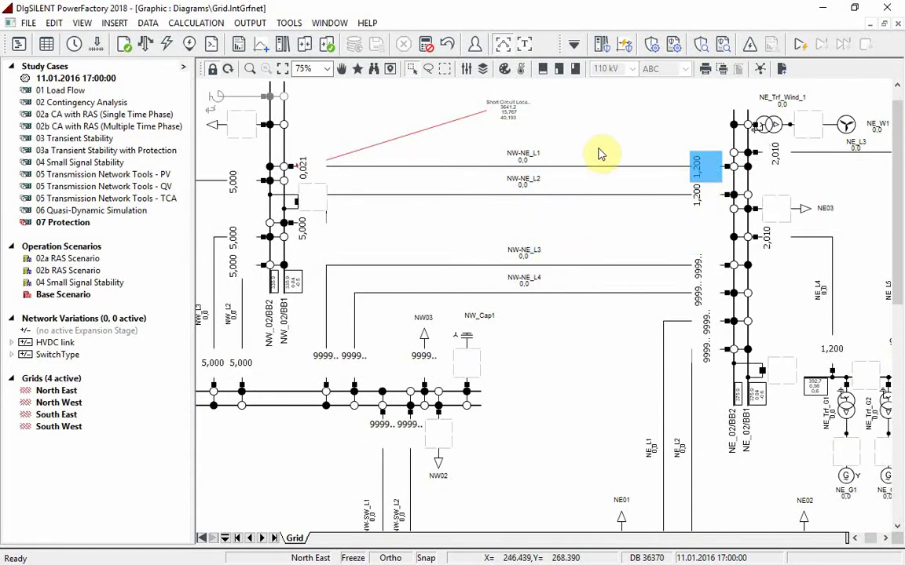
{"action": "mouse_move", "coordinate": [696, 164]}
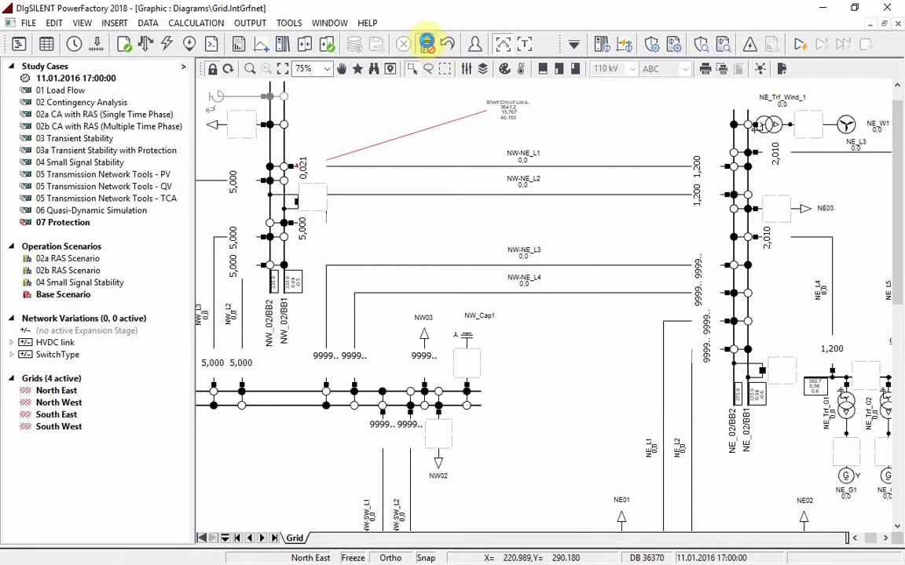
{"action": "left_click", "coordinate": [426, 44]}
Step: Confirm clearing the short-circuit calculation results from the diagram
{"action": "left_click", "coordinate": [479, 343]}
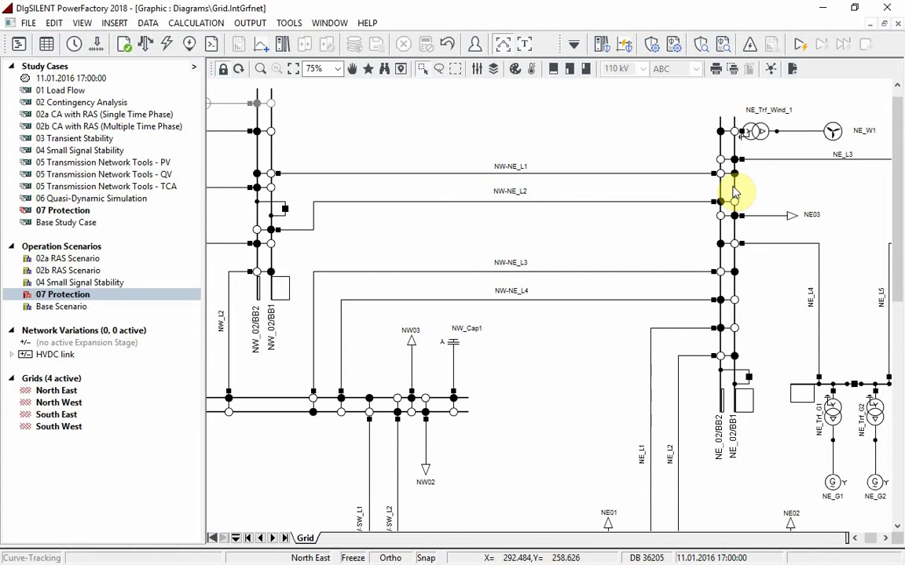
Step: Create a new path named Path_NW-NE_L1 between busbars NE_02/BB1 and NW_02/BB2
{"action": "left_click", "coordinate": [734, 192]}
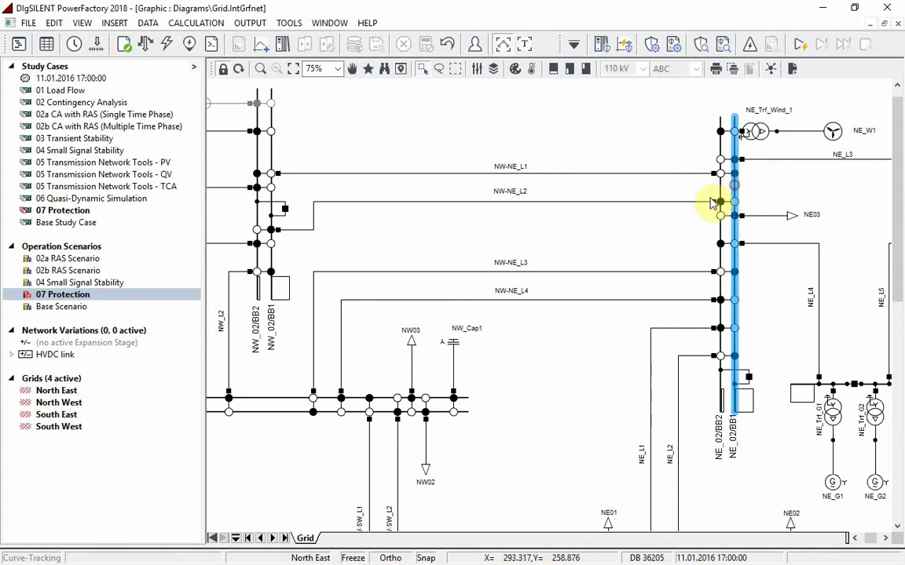
{"action": "left_click", "coordinate": [257, 157], "text": "ctrl"}
{"action": "right_click", "coordinate": [259, 158]}
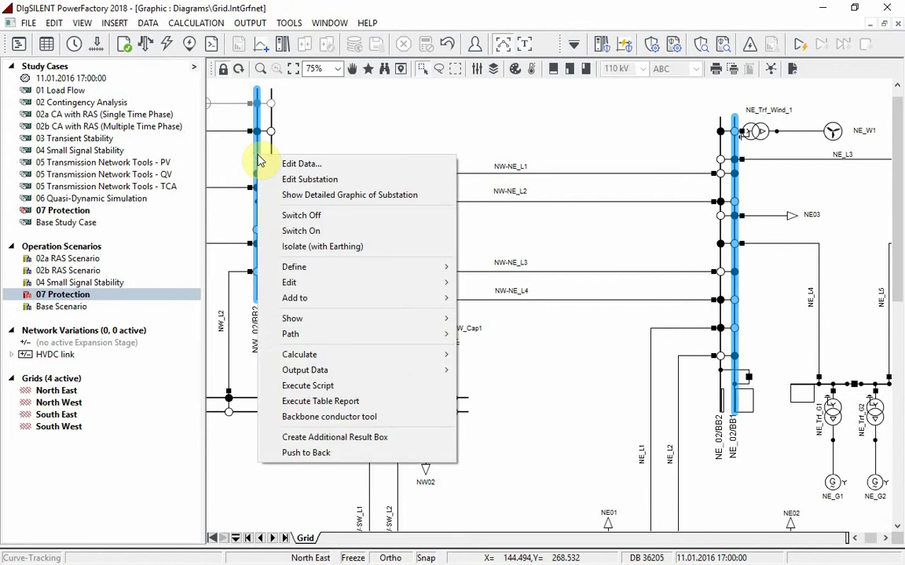
{"action": "mouse_move", "coordinate": [355, 336]}
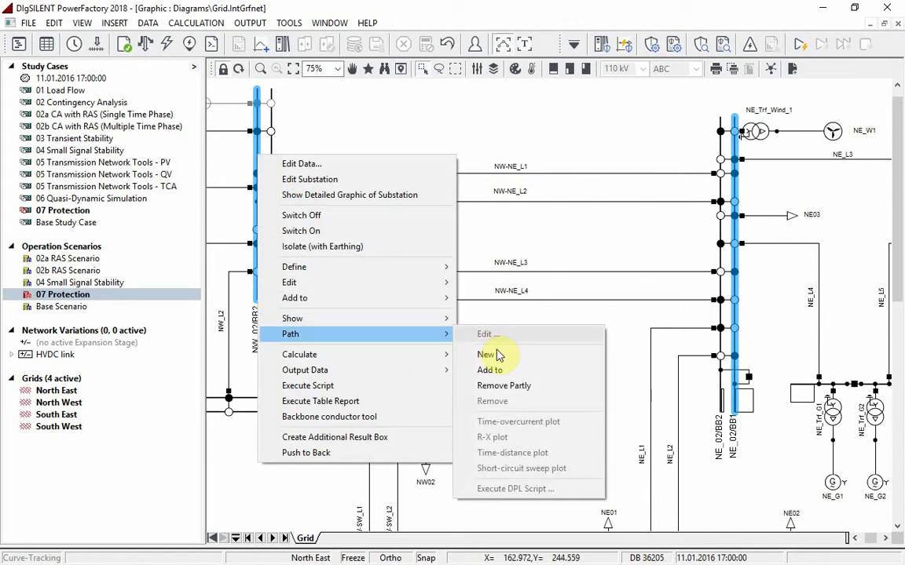
{"action": "left_click", "coordinate": [502, 357]}
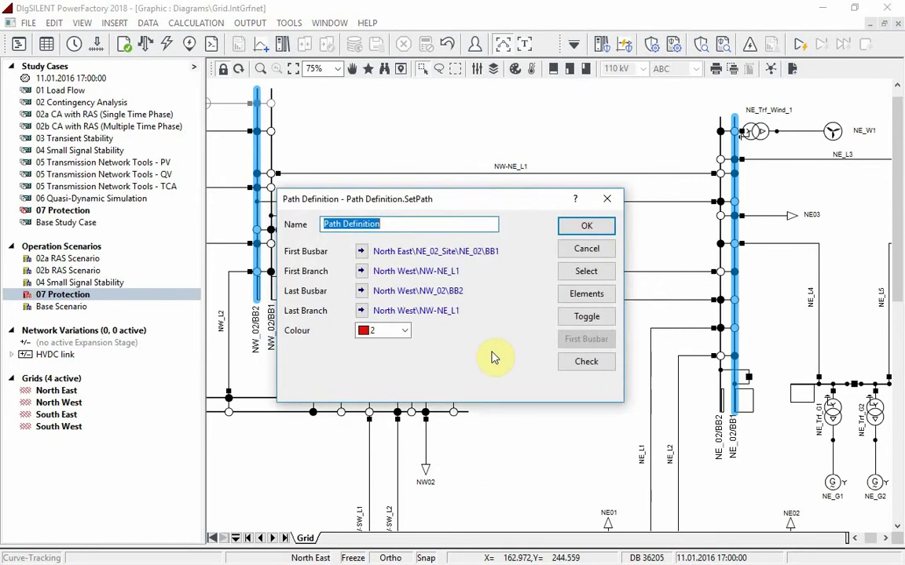
{"action": "type", "text": "Path_NW-NE_L1"}
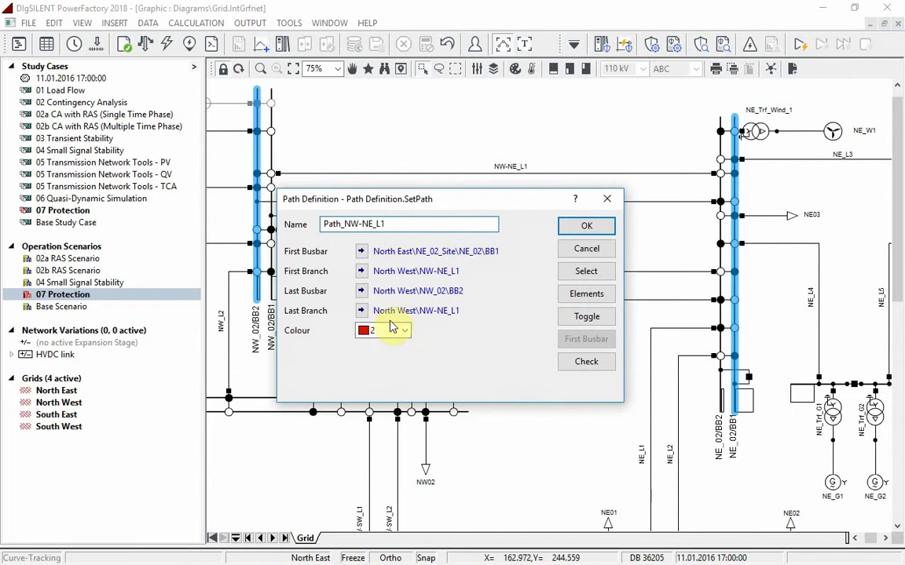
Step: Give the path colour 4 (blue), confirm it, and rebuild the diagram
{"action": "left_click", "coordinate": [412, 335]}
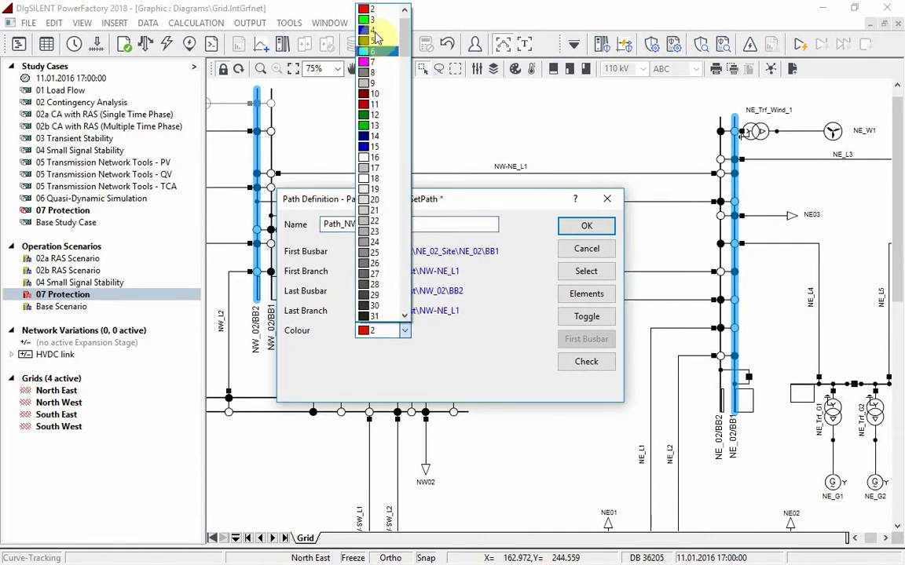
{"action": "left_click", "coordinate": [375, 31]}
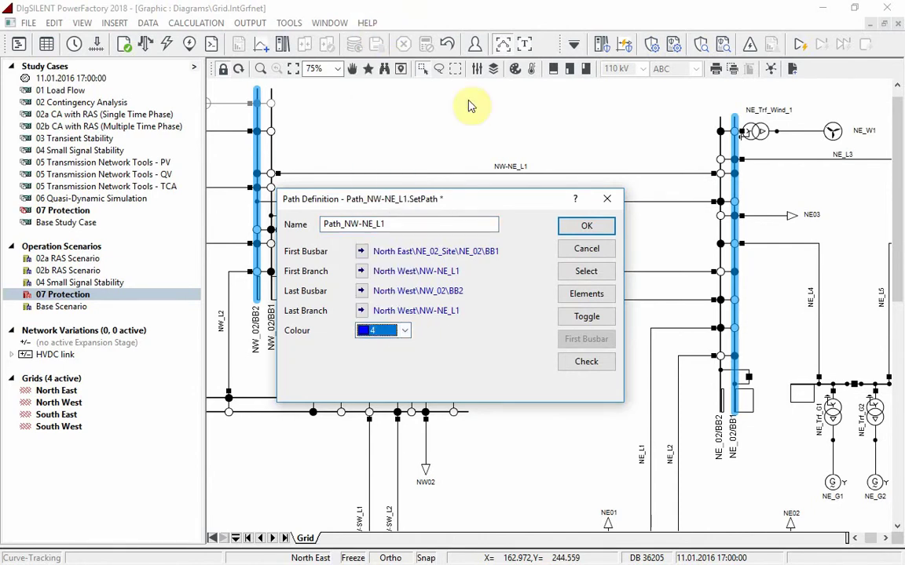
{"action": "left_click", "coordinate": [594, 227]}
{"action": "left_click", "coordinate": [238, 68]}
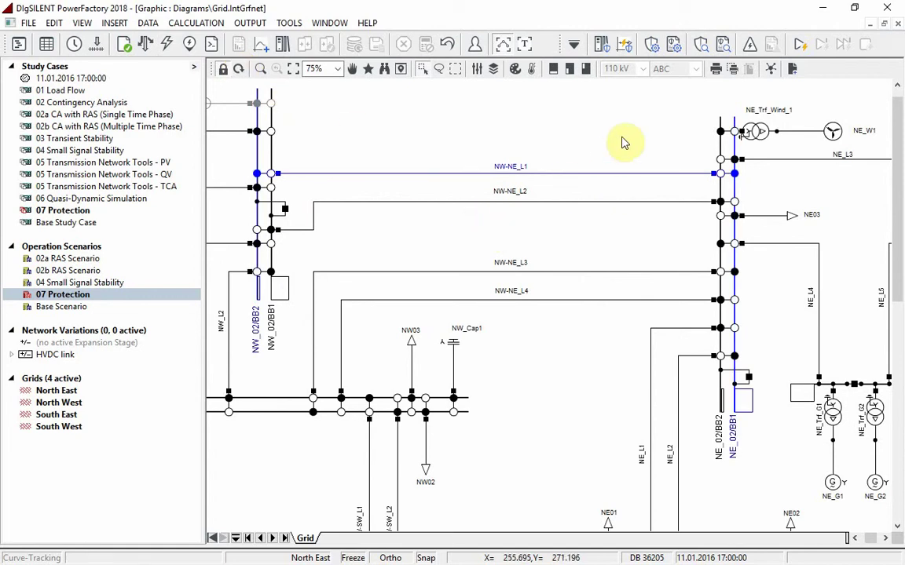
Step: Set the Protection Graphic Assistant to create short-circuit sweep diagrams for relays from Path_NW-NE_L1
{"action": "left_click", "coordinate": [624, 44]}
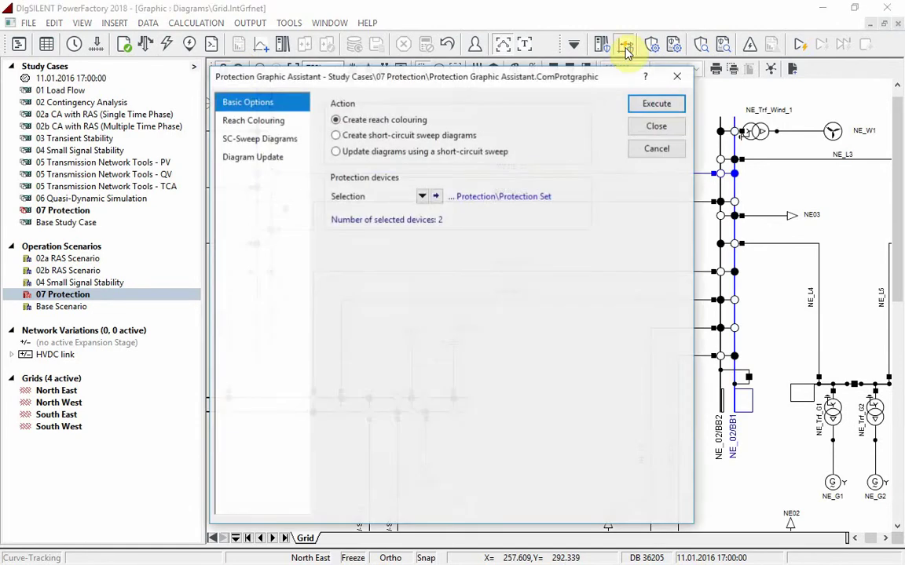
{"action": "left_click", "coordinate": [451, 138]}
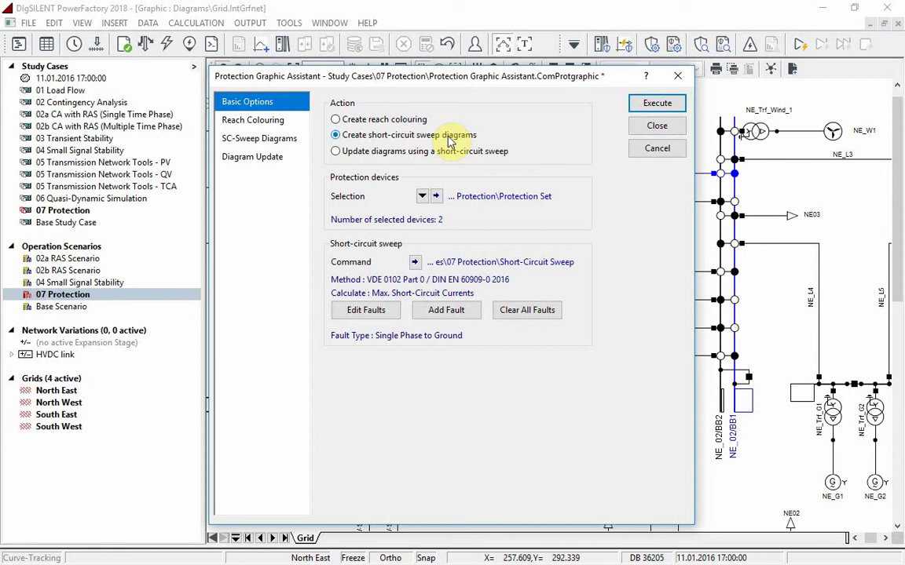
{"action": "left_click", "coordinate": [421, 196]}
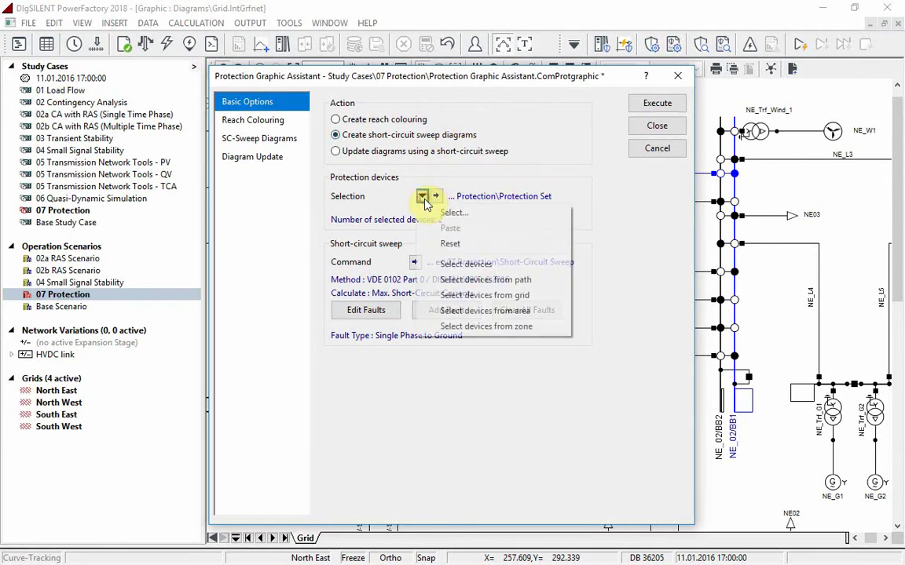
{"action": "left_click", "coordinate": [474, 280]}
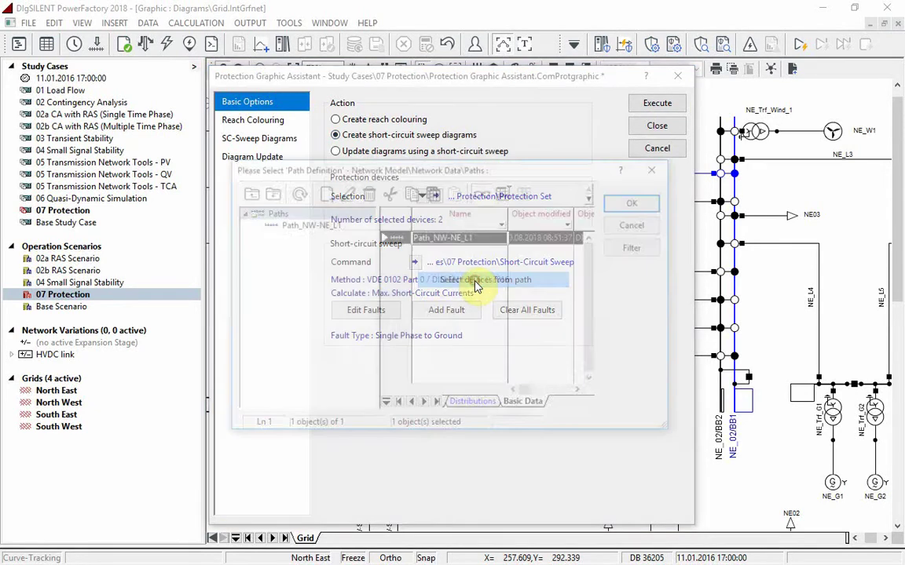
{"action": "double_click", "coordinate": [397, 238]}
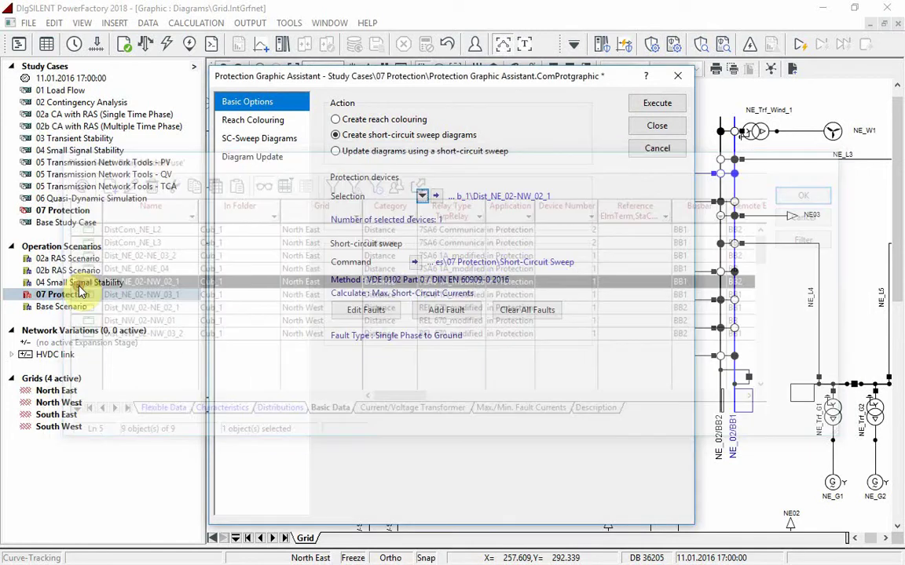
Step: Choose Path_NW-NE_L1 as the sweep path and generate the reactance sweep diagrams
{"action": "left_click", "coordinate": [281, 142]}
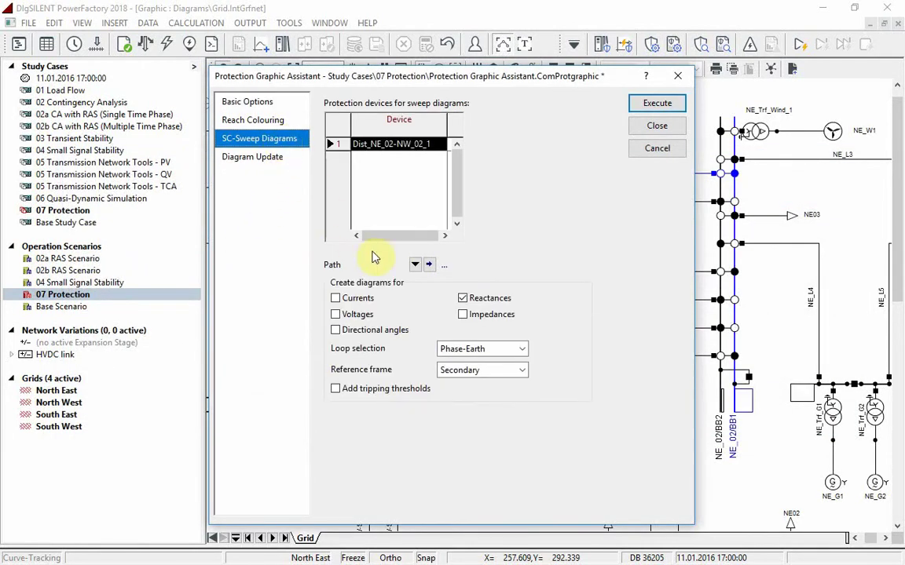
{"action": "left_click", "coordinate": [416, 265]}
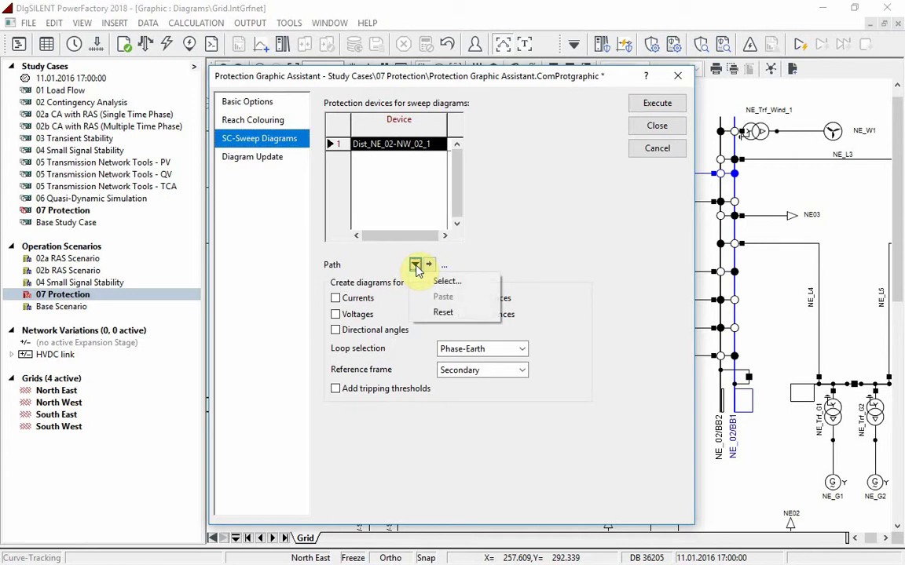
{"action": "left_click", "coordinate": [441, 281]}
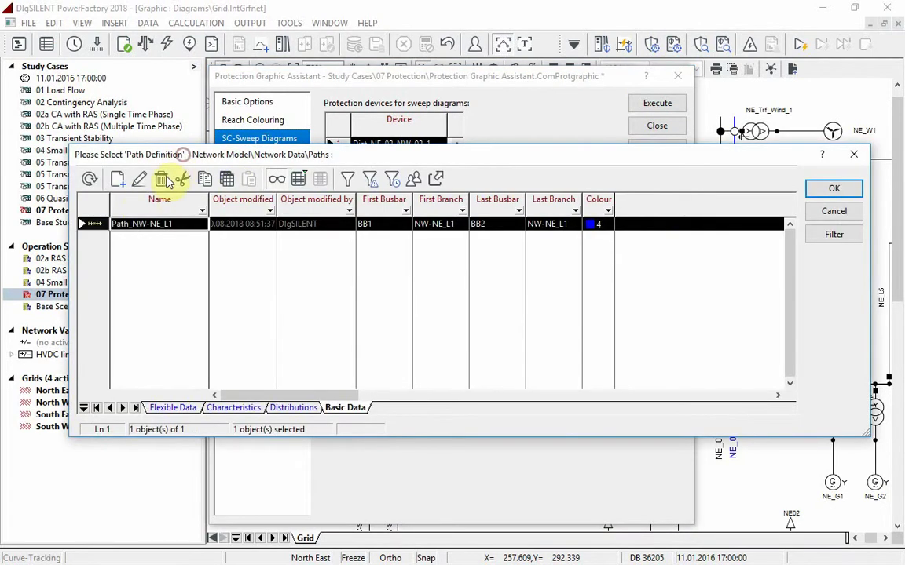
{"action": "double_click", "coordinate": [101, 225]}
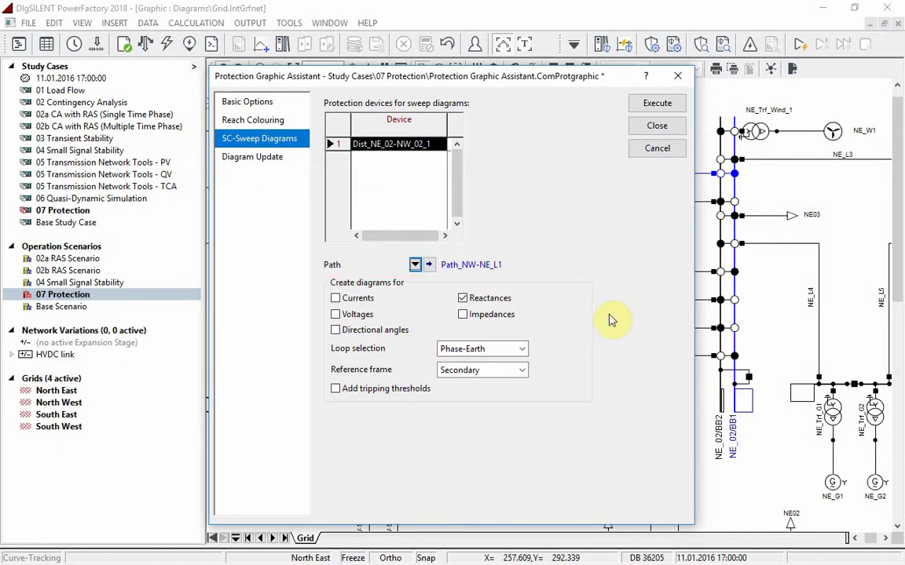
{"action": "left_click", "coordinate": [669, 104]}
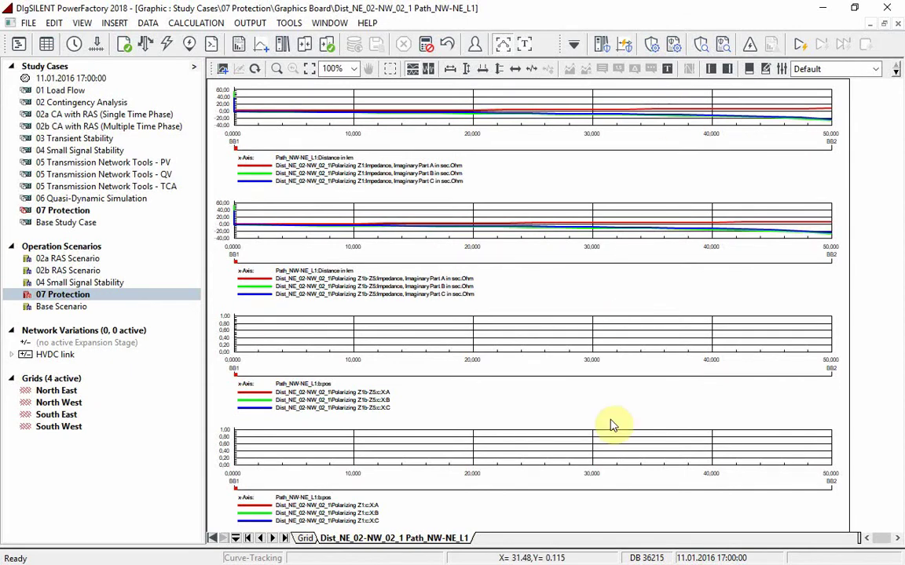
Step: Delete the second, third and bottom plots, leaving only the Polarizing Z1 reactance plot
{"action": "left_click", "coordinate": [604, 444]}
{"action": "left_click", "coordinate": [606, 335], "text": "ctrl"}
{"action": "left_click", "coordinate": [613, 213], "text": "ctrl"}
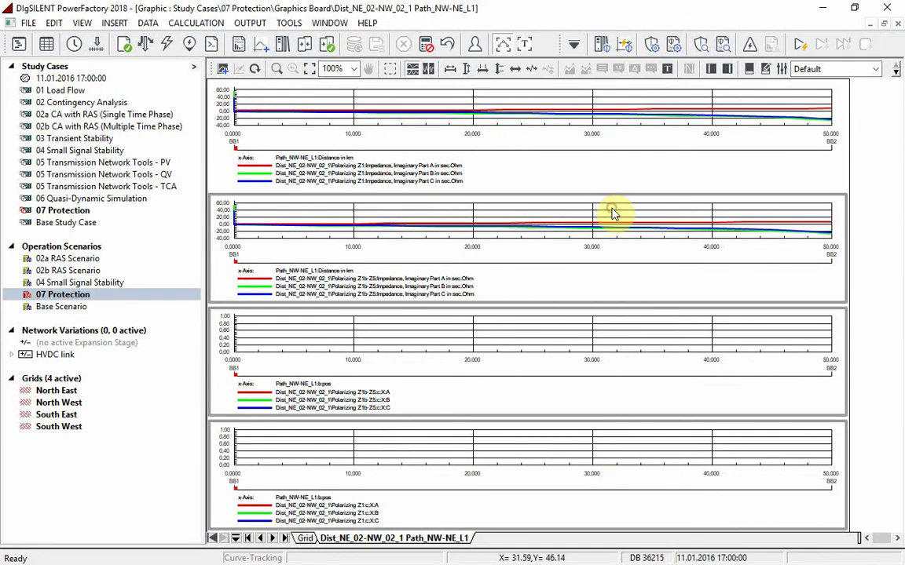
{"action": "right_click", "coordinate": [551, 188]}
{"action": "left_click", "coordinate": [596, 299]}
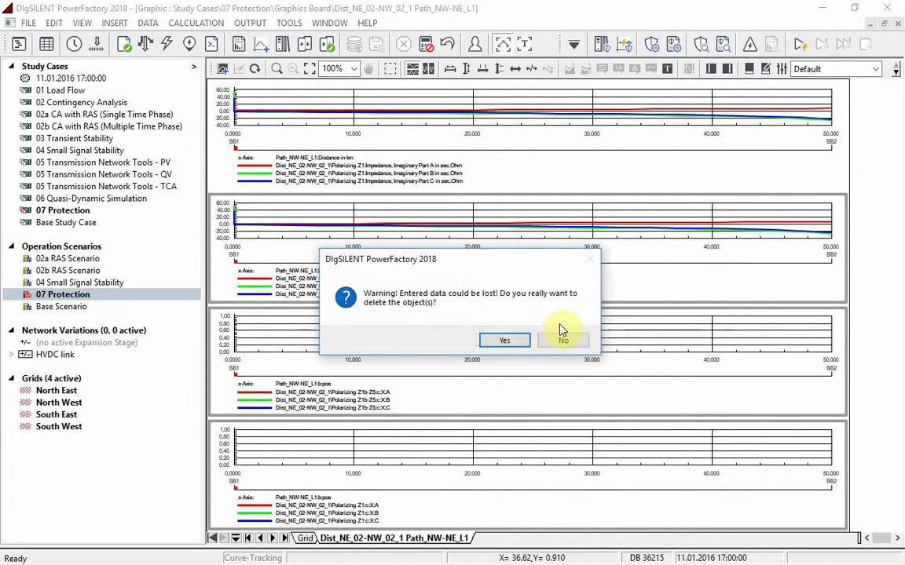
{"action": "left_click", "coordinate": [514, 342]}
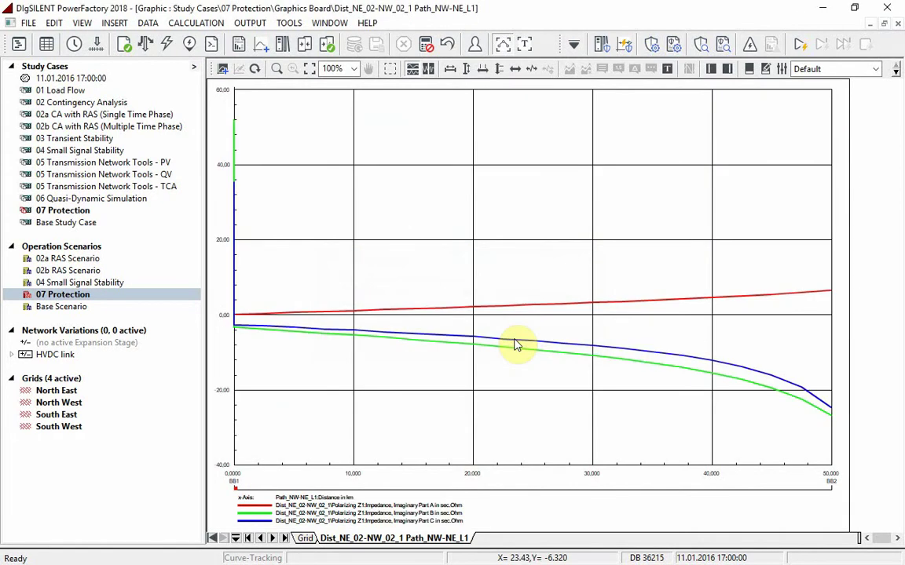
Step: Remove the phase B and C curves from the remaining plot, keeping only phase A
{"action": "double_click", "coordinate": [518, 244]}
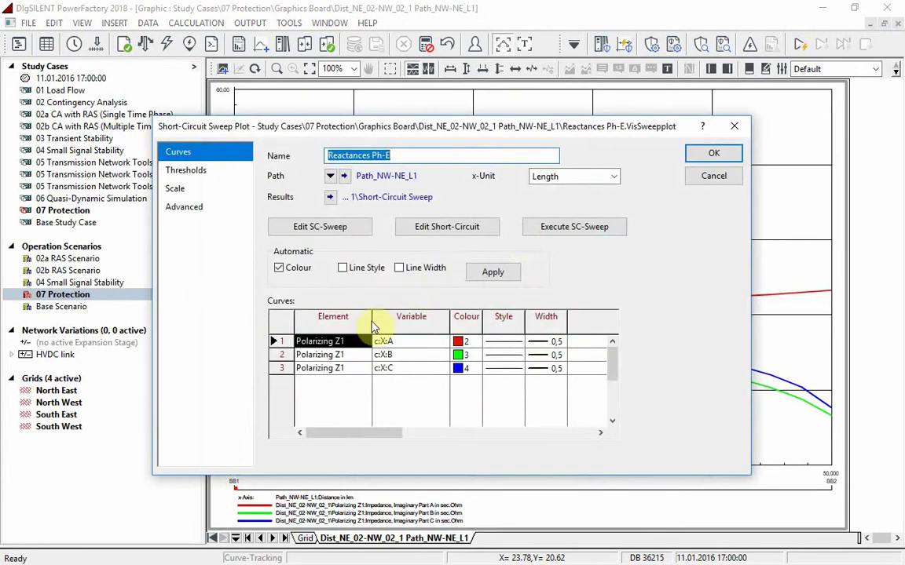
{"action": "left_click_drag", "start_coordinate": [284, 354], "coordinate": [287, 369]}
{"action": "right_click", "coordinate": [287, 371]}
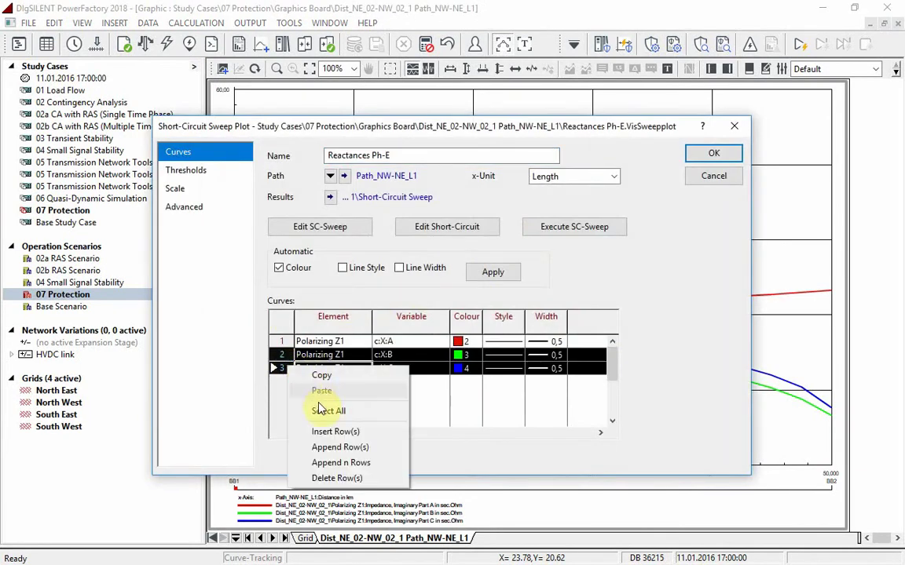
{"action": "left_click", "coordinate": [342, 476]}
Step: Add a threshold line for zone Z2's Xmax reach, drawn in dark blue (colour 14)
{"action": "left_click", "coordinate": [185, 171]}
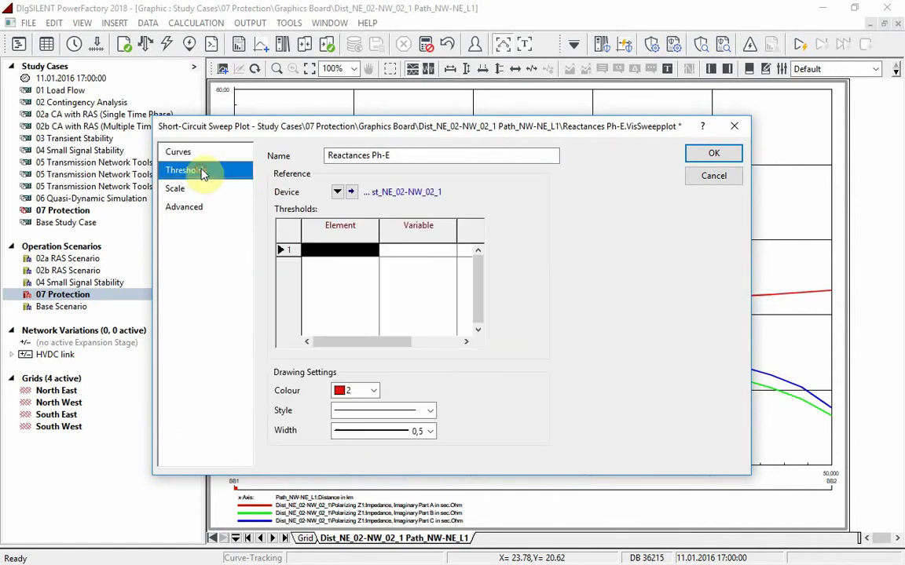
{"action": "double_click", "coordinate": [336, 253]}
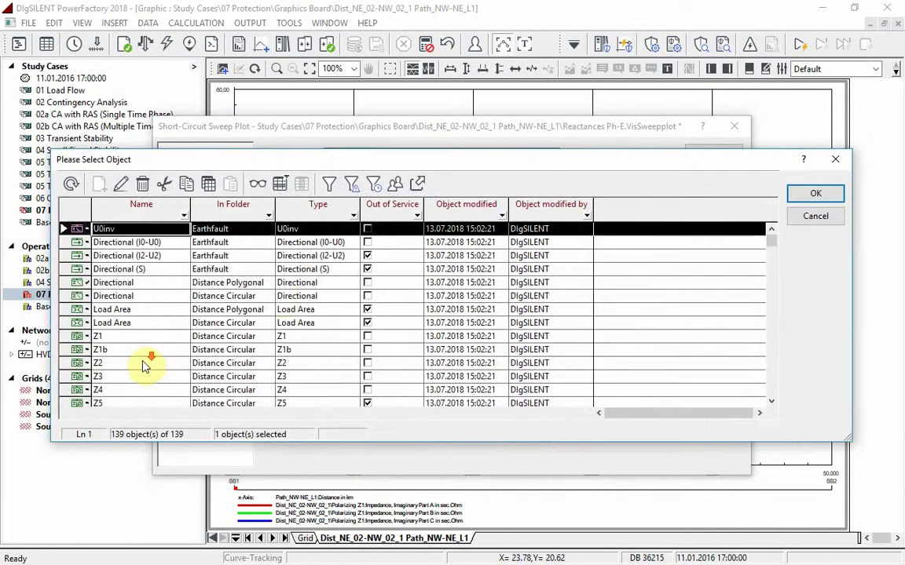
{"action": "scroll", "coordinate": [141, 366], "scroll_direction": "down", "scroll_amount": 2}
{"action": "left_click", "coordinate": [82, 365]}
{"action": "double_click", "coordinate": [82, 365]}
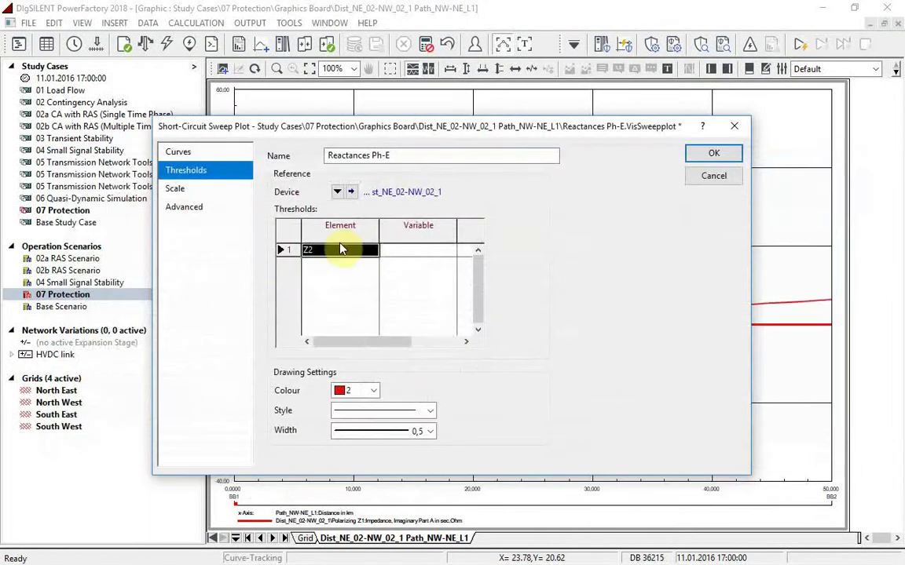
{"action": "left_click", "coordinate": [403, 248]}
{"action": "double_click", "coordinate": [404, 248]}
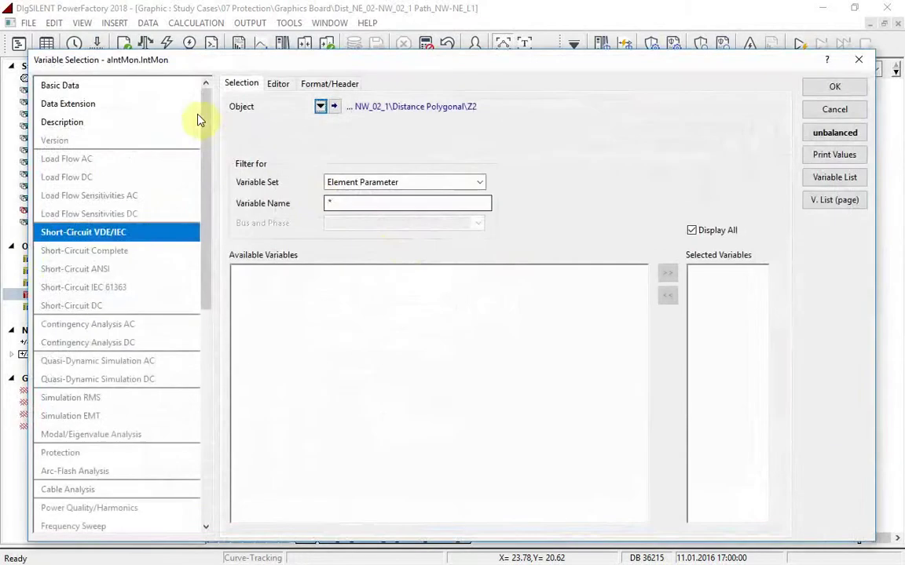
{"action": "left_click", "coordinate": [166, 87]}
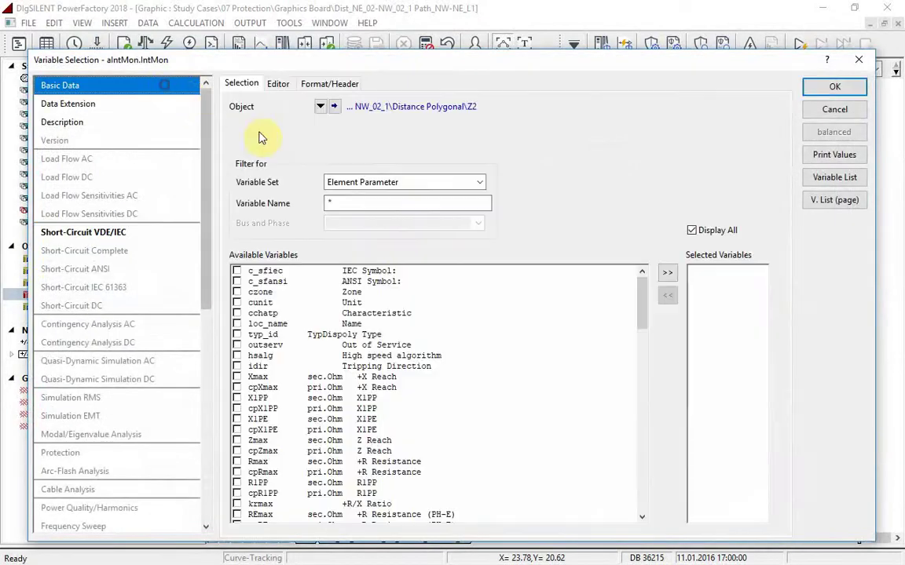
{"action": "left_click", "coordinate": [237, 377]}
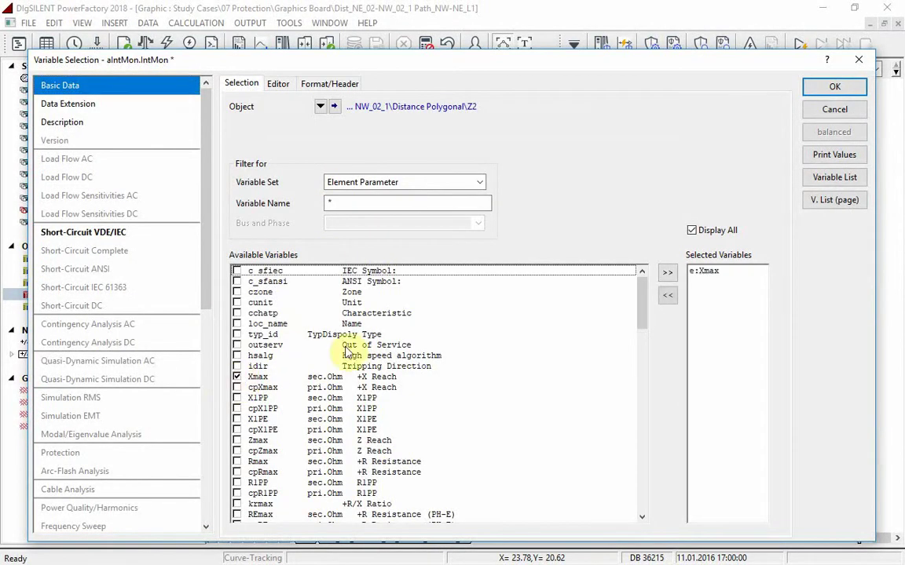
{"action": "left_click", "coordinate": [835, 88]}
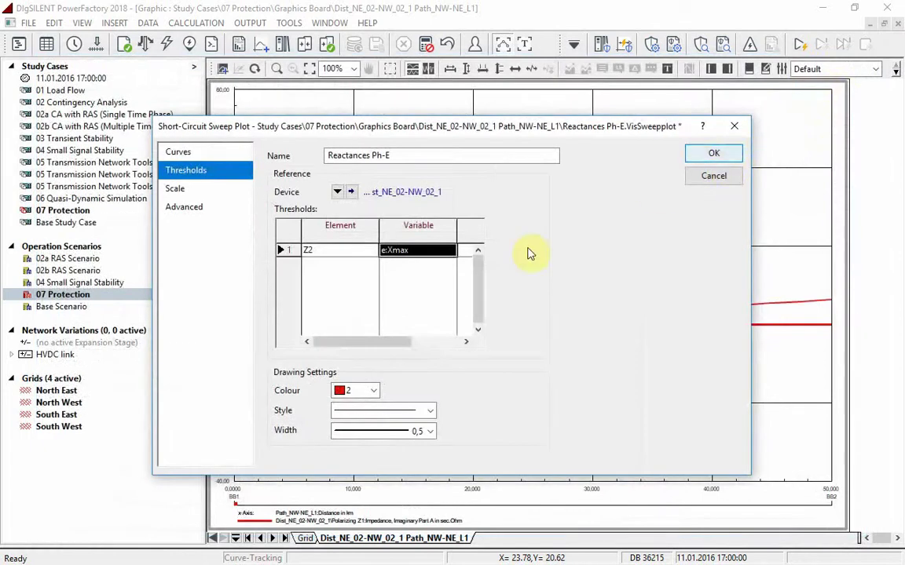
{"action": "left_click", "coordinate": [373, 390]}
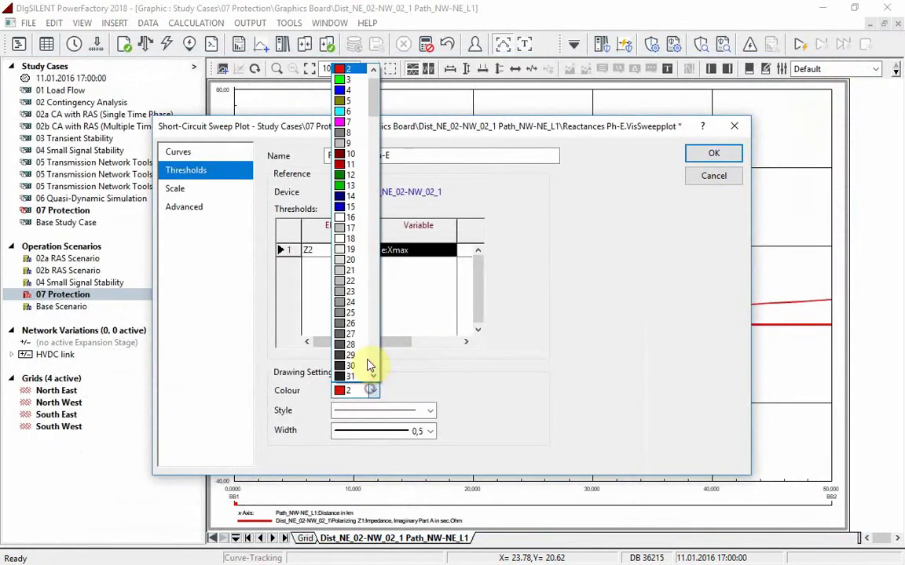
{"action": "left_click", "coordinate": [355, 198]}
Step: Apply the Z2 threshold settings, auto-scale the y-axis to −2 to 8, and return to the Grid diagram
{"action": "left_click", "coordinate": [711, 152]}
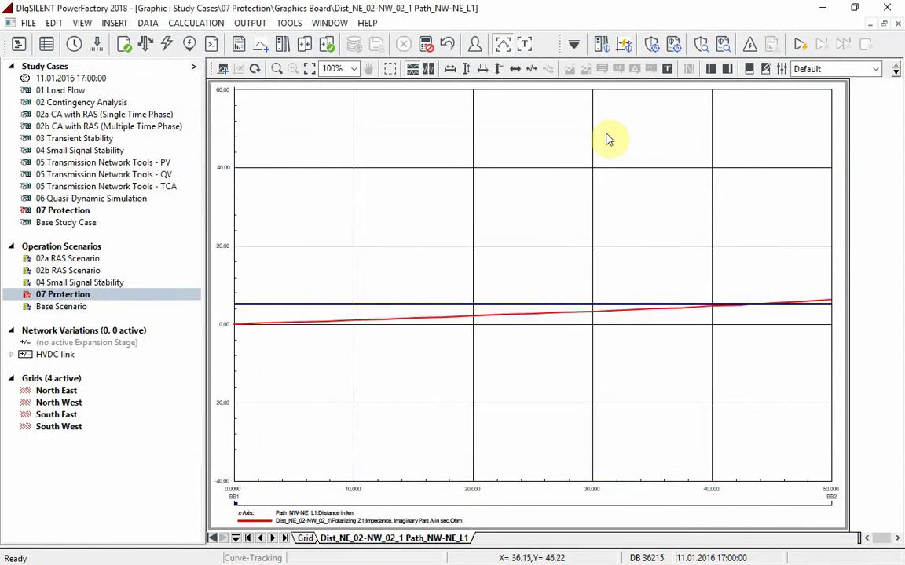
{"action": "left_click", "coordinate": [466, 69]}
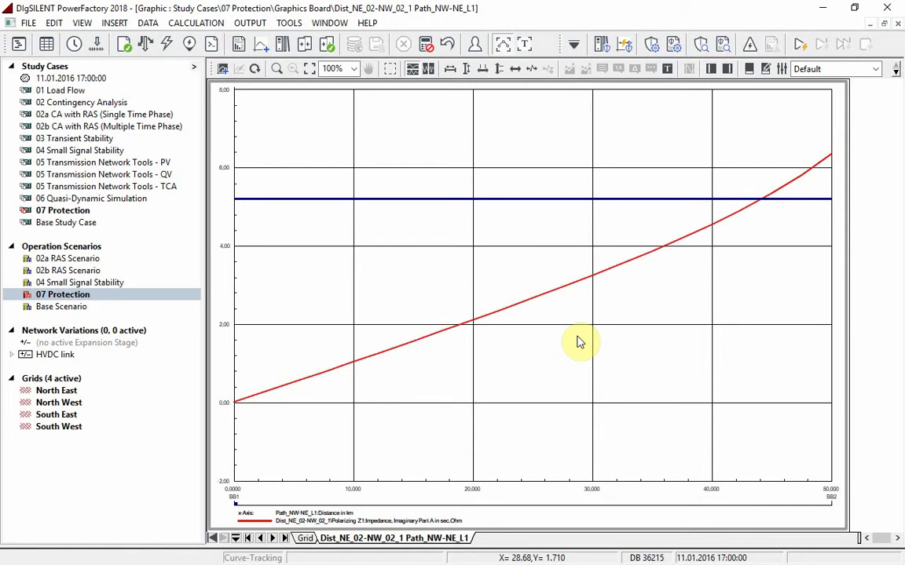
{"action": "left_click", "coordinate": [305, 537]}
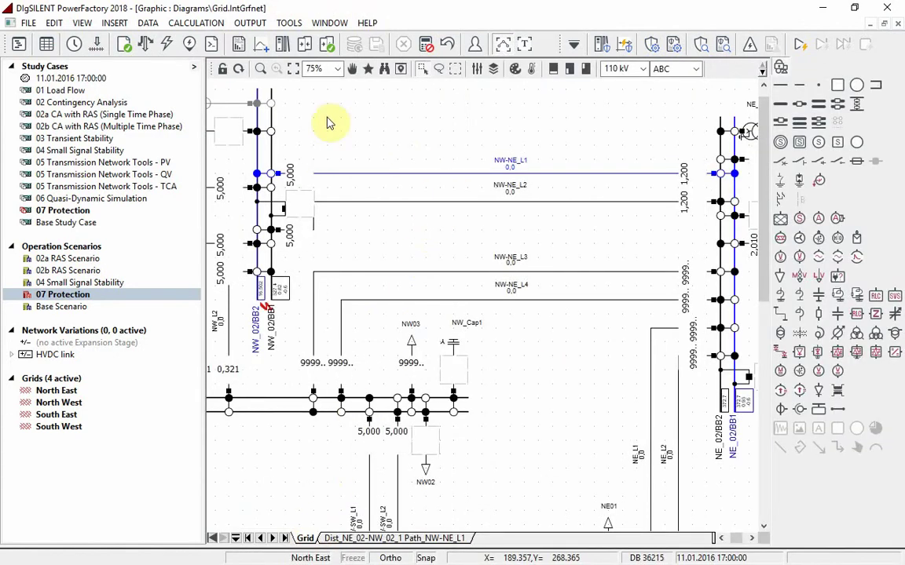
Step: Freeze the diagram and inspect NW-NE_L1's line coupling with the parallel line
{"action": "left_click", "coordinate": [223, 70]}
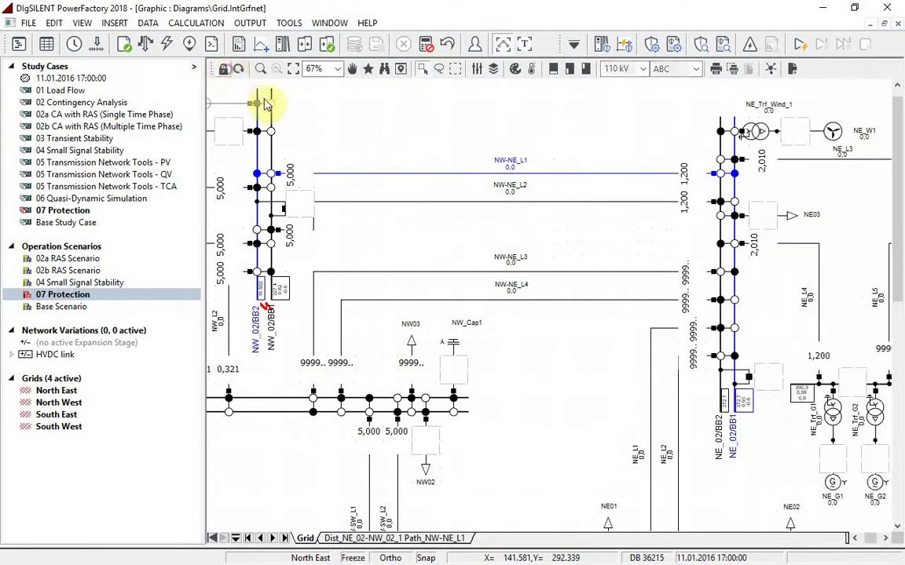
{"action": "double_click", "coordinate": [375, 176]}
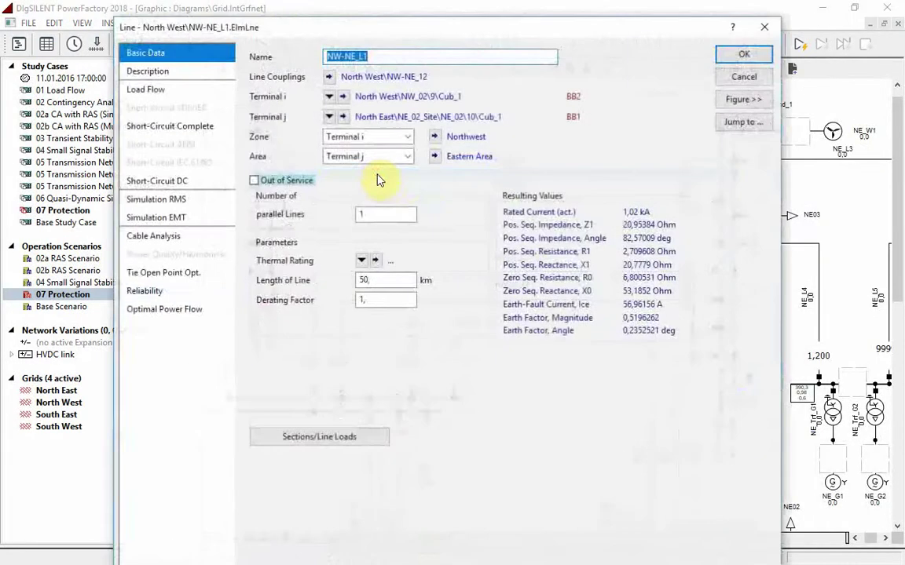
{"action": "left_click", "coordinate": [330, 77]}
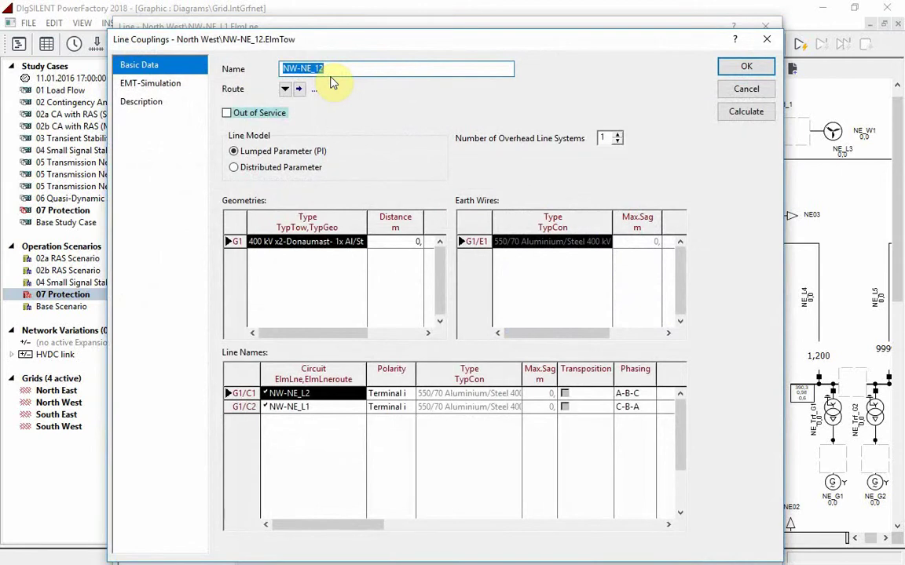
{"action": "left_click", "coordinate": [746, 89]}
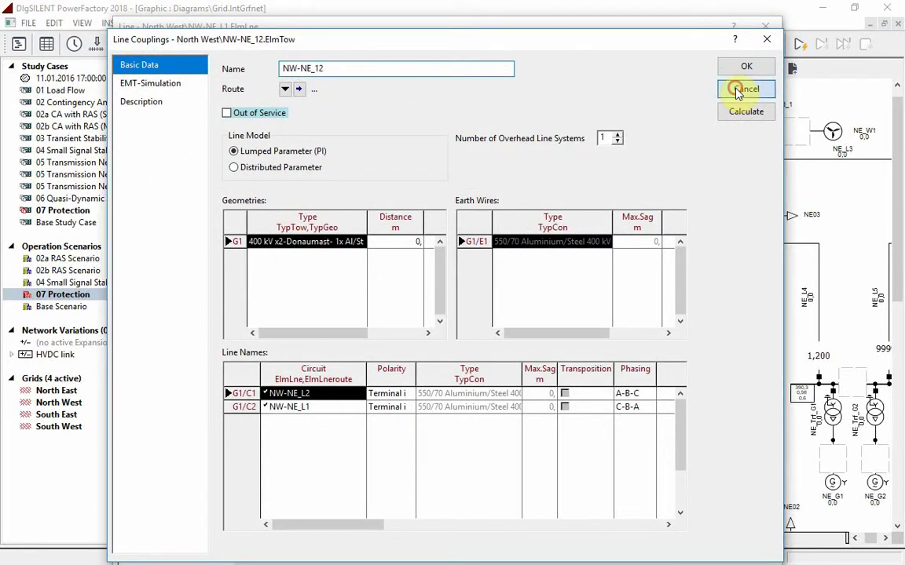
{"action": "left_click", "coordinate": [744, 78]}
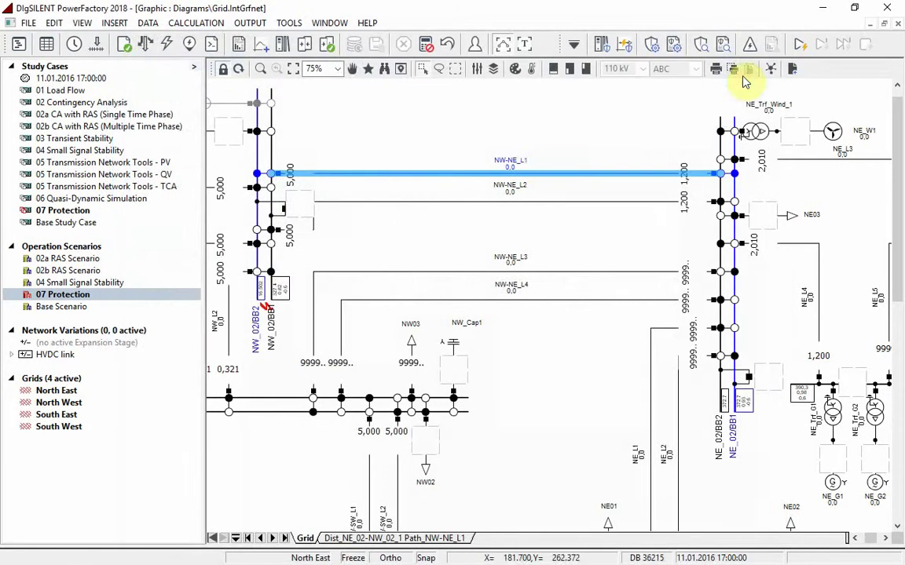
Step: Set line NW-NE_L2 to Out of Service
{"action": "double_click", "coordinate": [497, 206]}
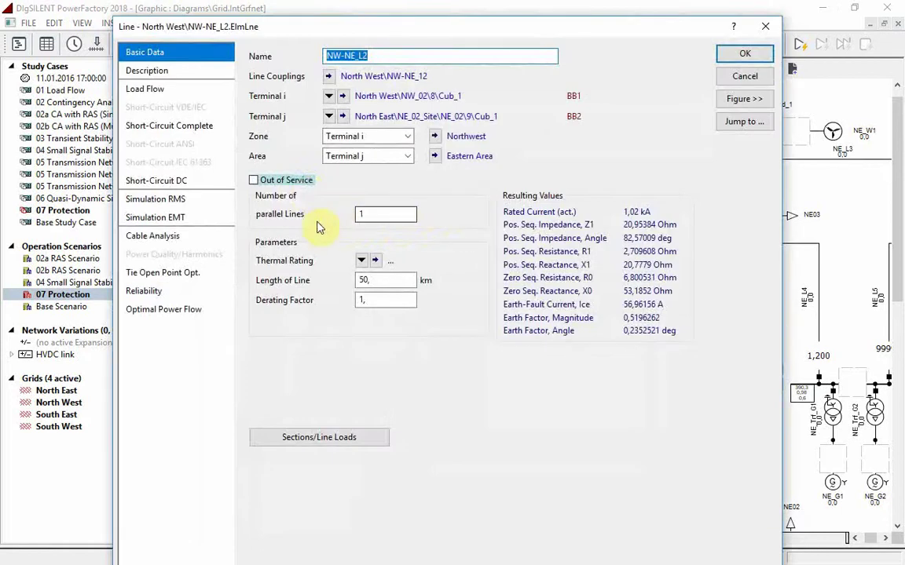
{"action": "left_click", "coordinate": [298, 180]}
{"action": "left_click", "coordinate": [744, 53]}
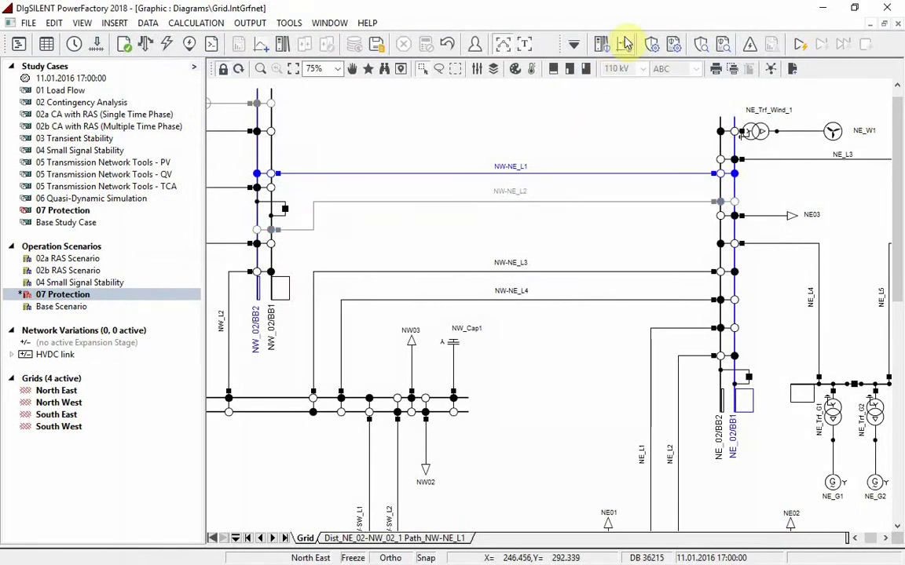
Step: Rerun the Protection Graphic Assistant short-circuit sweep and view the Path_NW-NE_L1 reactance plot
{"action": "left_click", "coordinate": [625, 44]}
{"action": "left_click", "coordinate": [369, 151]}
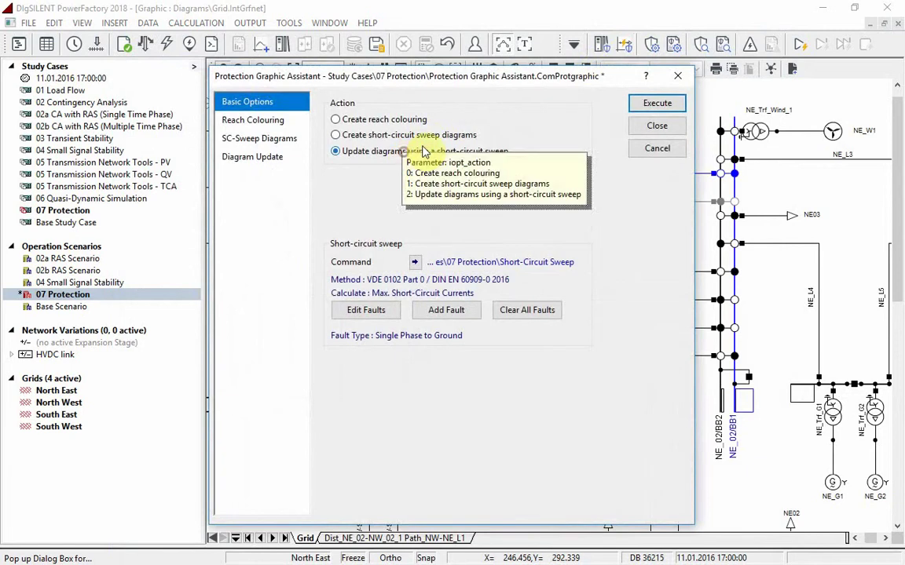
{"action": "left_click", "coordinate": [651, 106]}
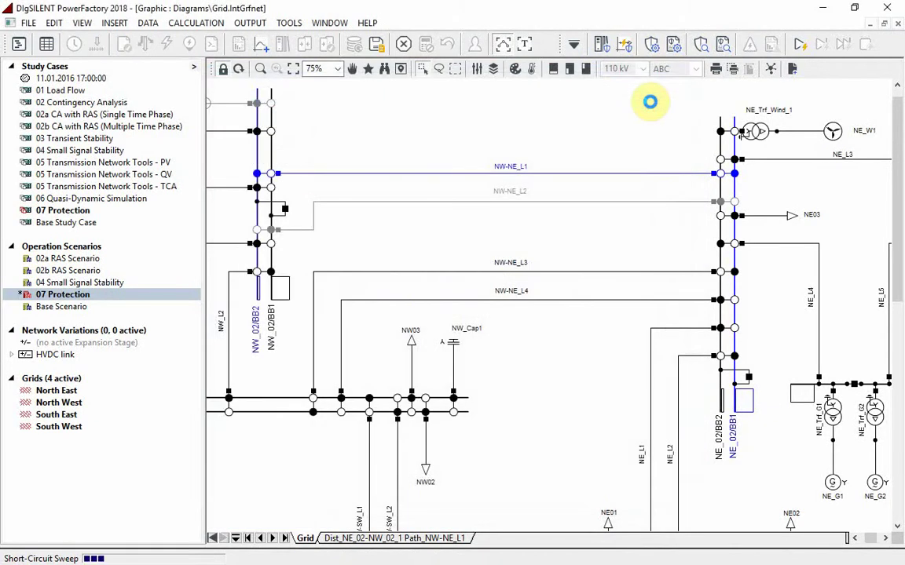
{"action": "left_click", "coordinate": [433, 540]}
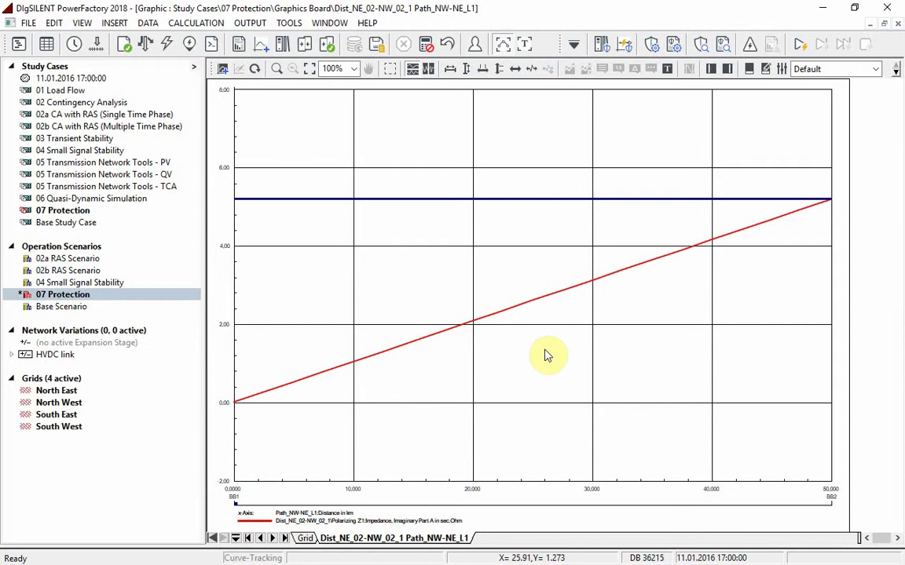